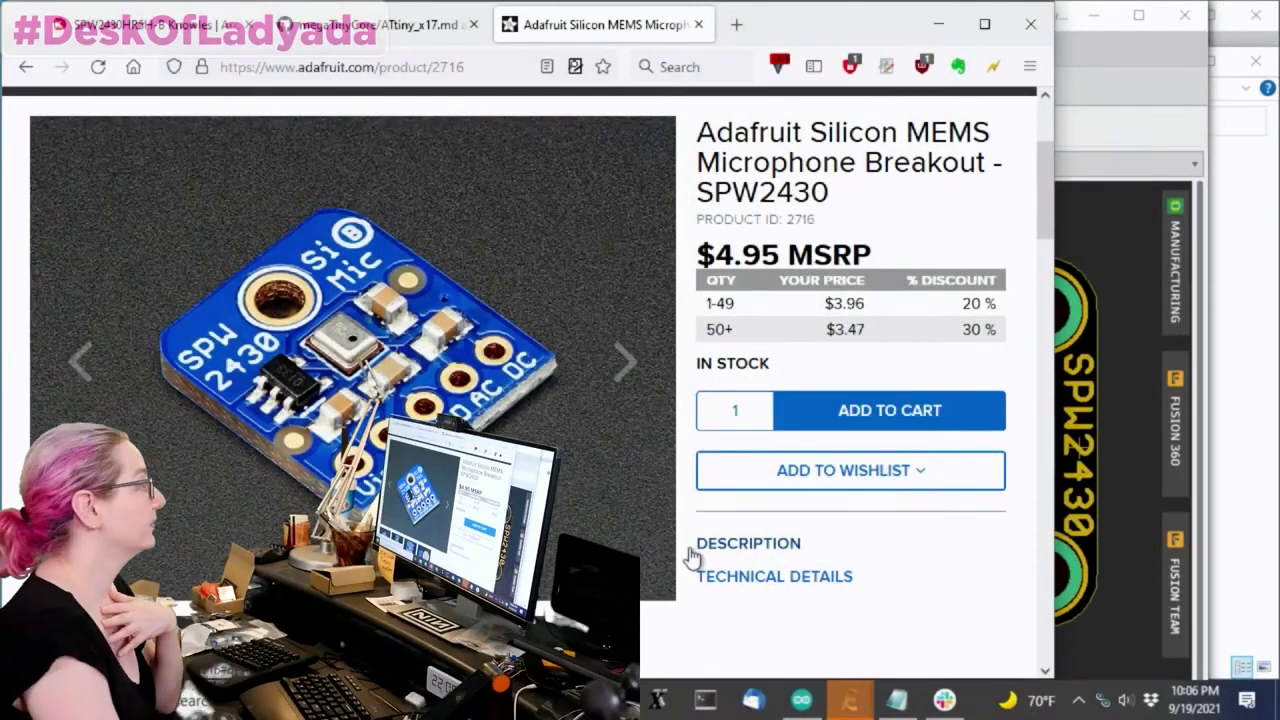
- Select 'SPW2430' in the Adafruit product title, then return to the Digi-Key SPW2430HR5H-B page
scroll(450, 290, down, 1)
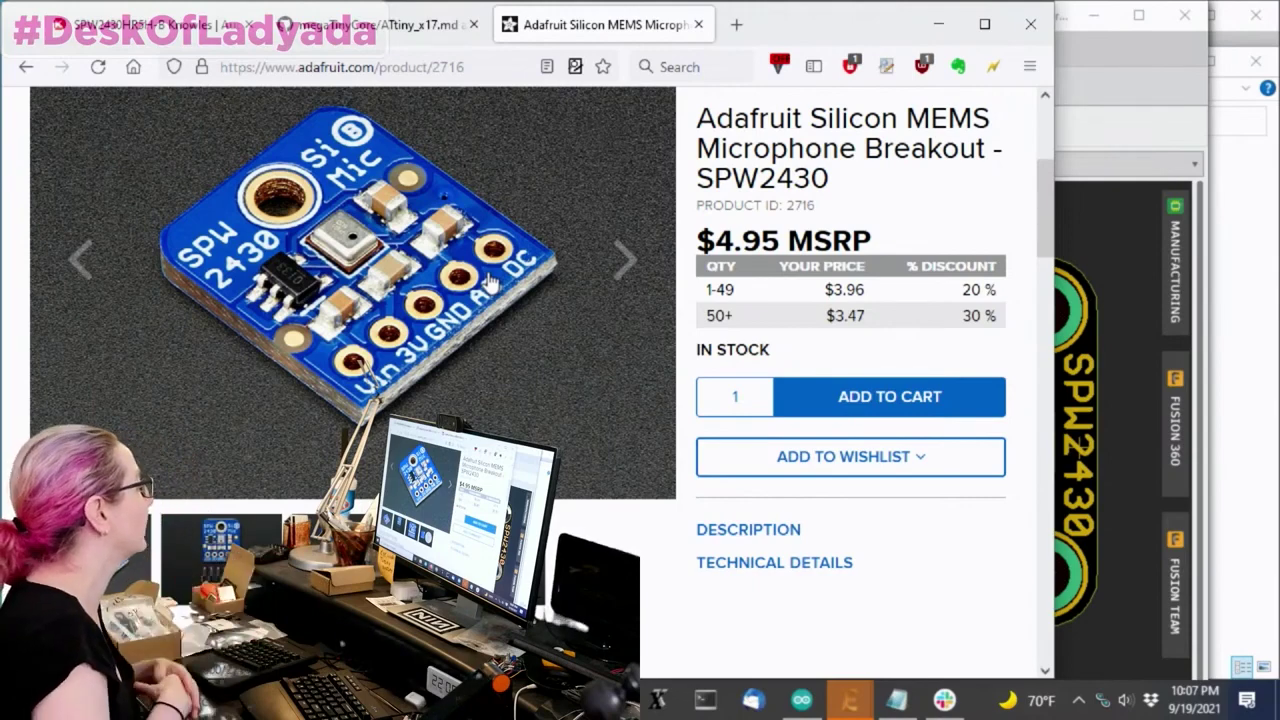
drag(846, 177, 680, 181)
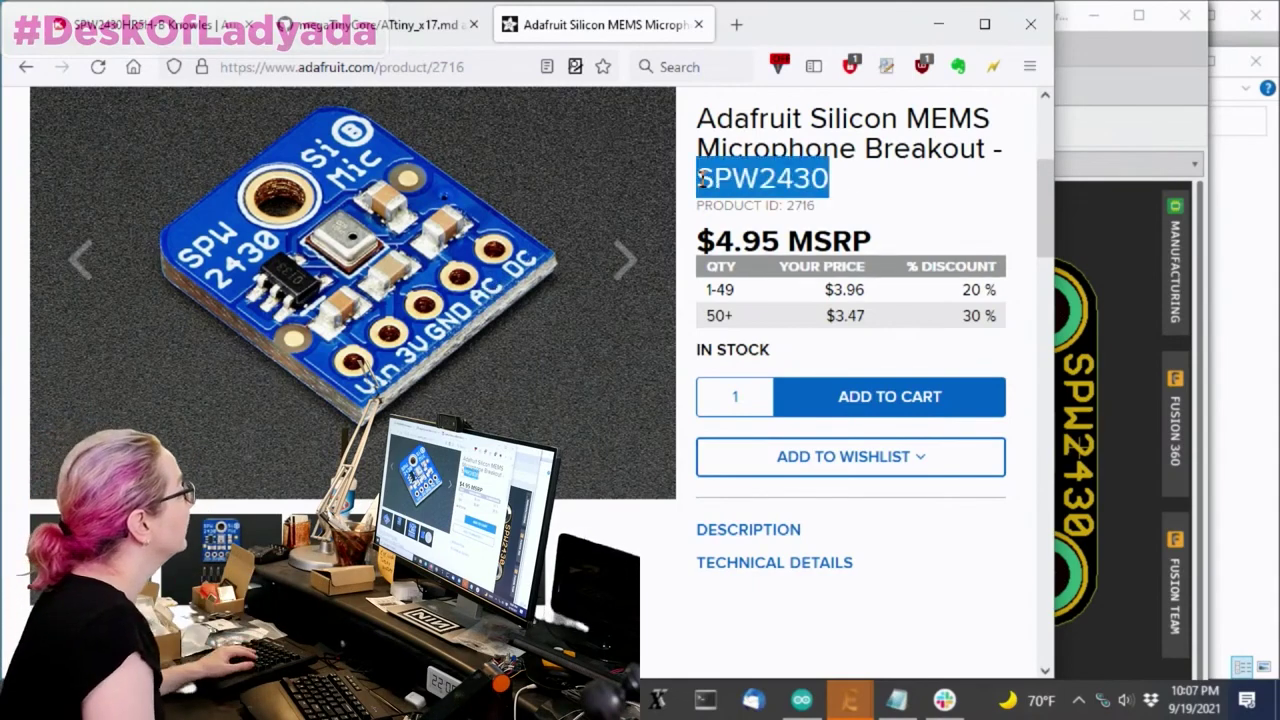
click(150, 24)
scroll(879, 281, down, 2)
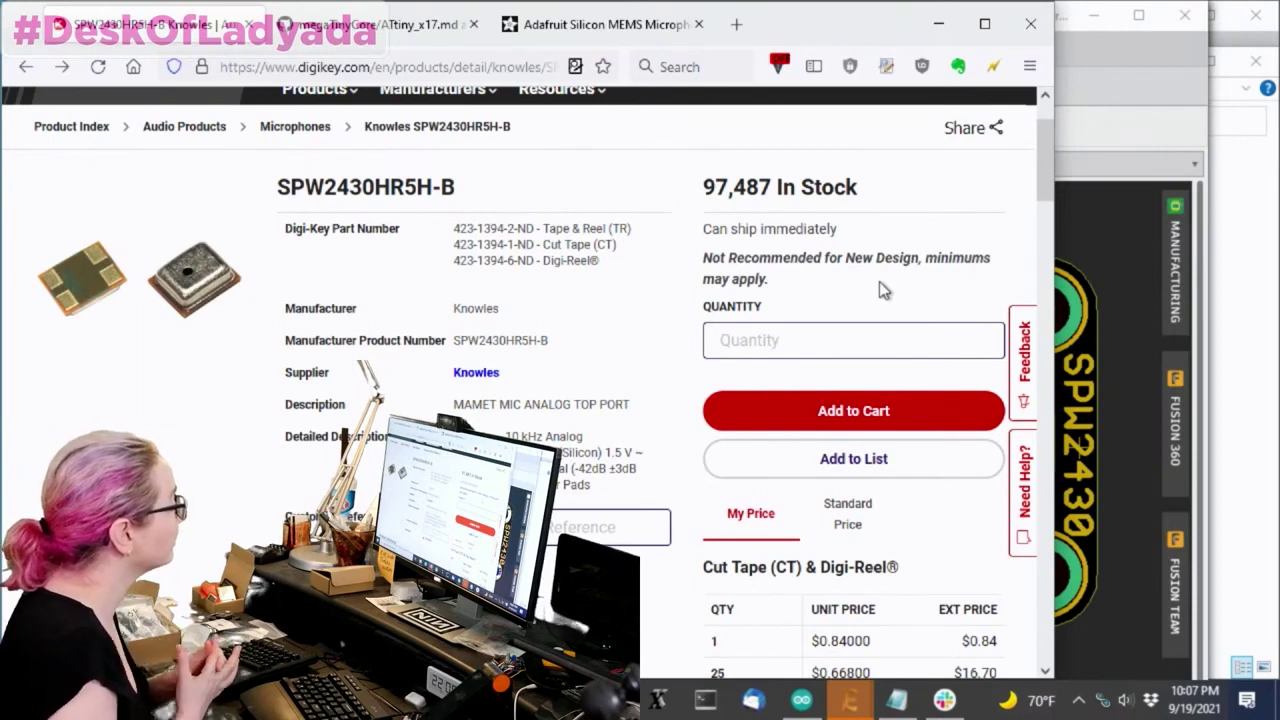
drag(697, 260, 814, 286)
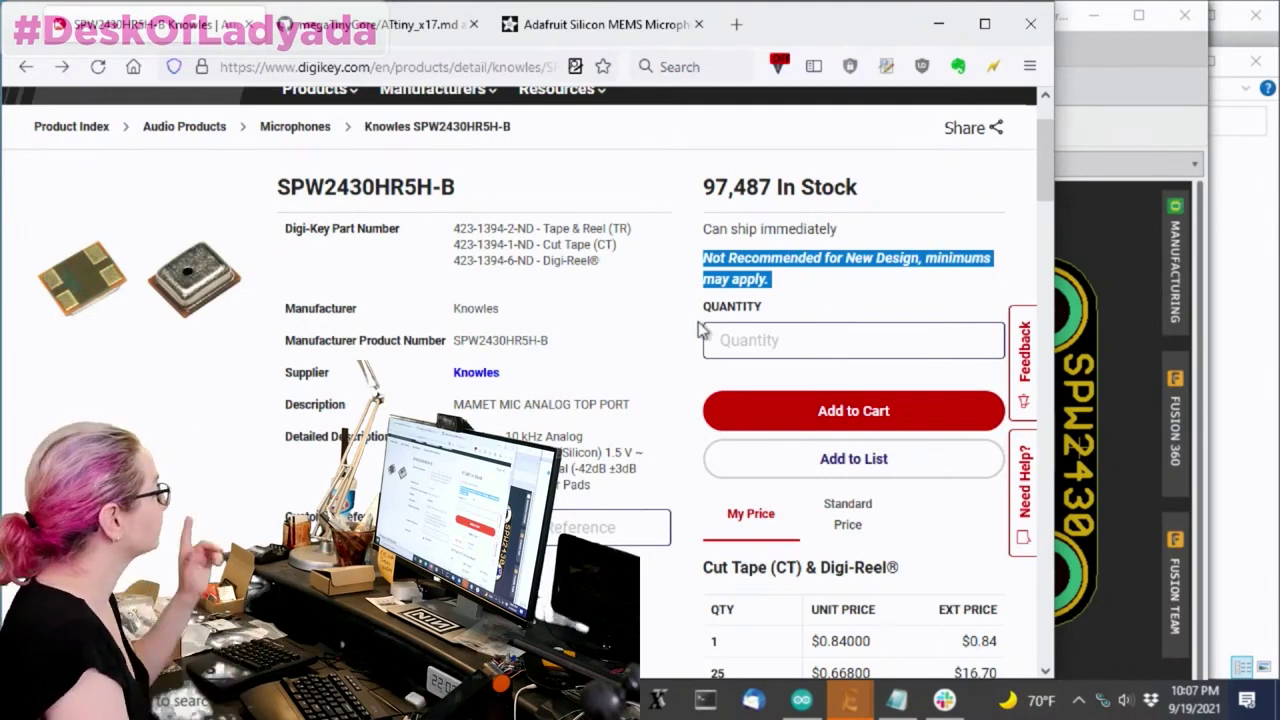
click(888, 291)
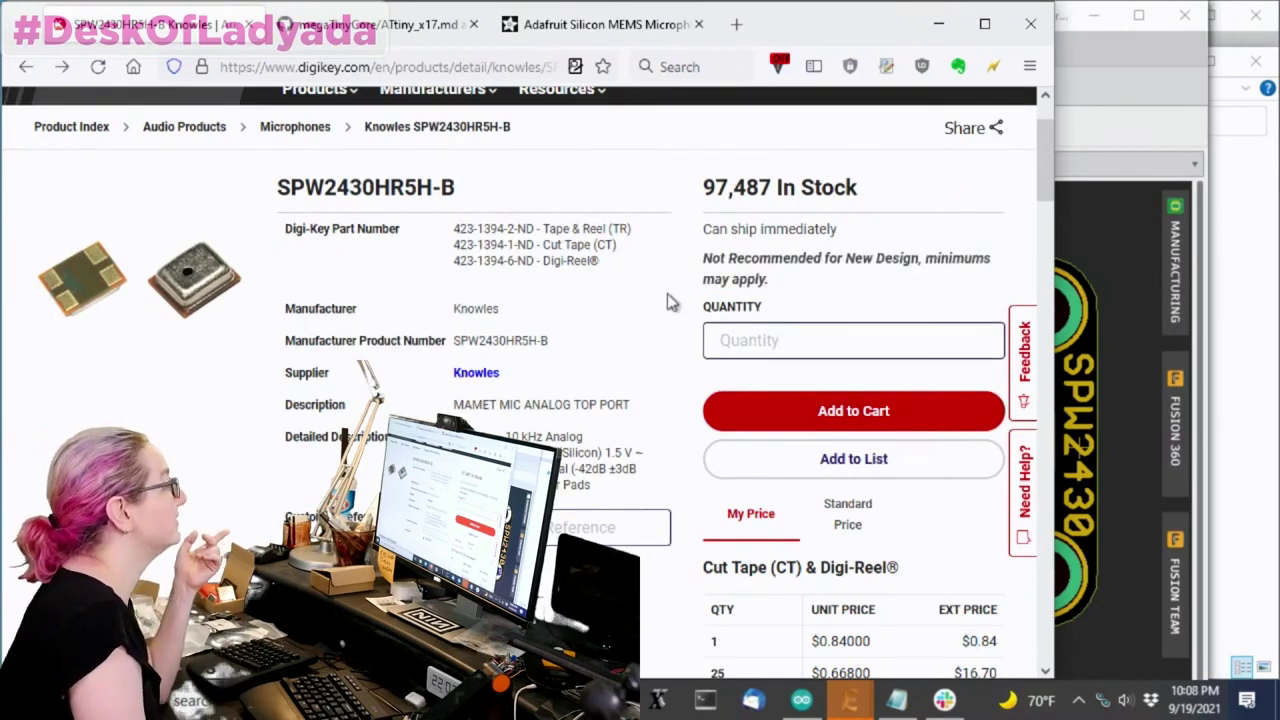
scroll(794, 250, down, 5)
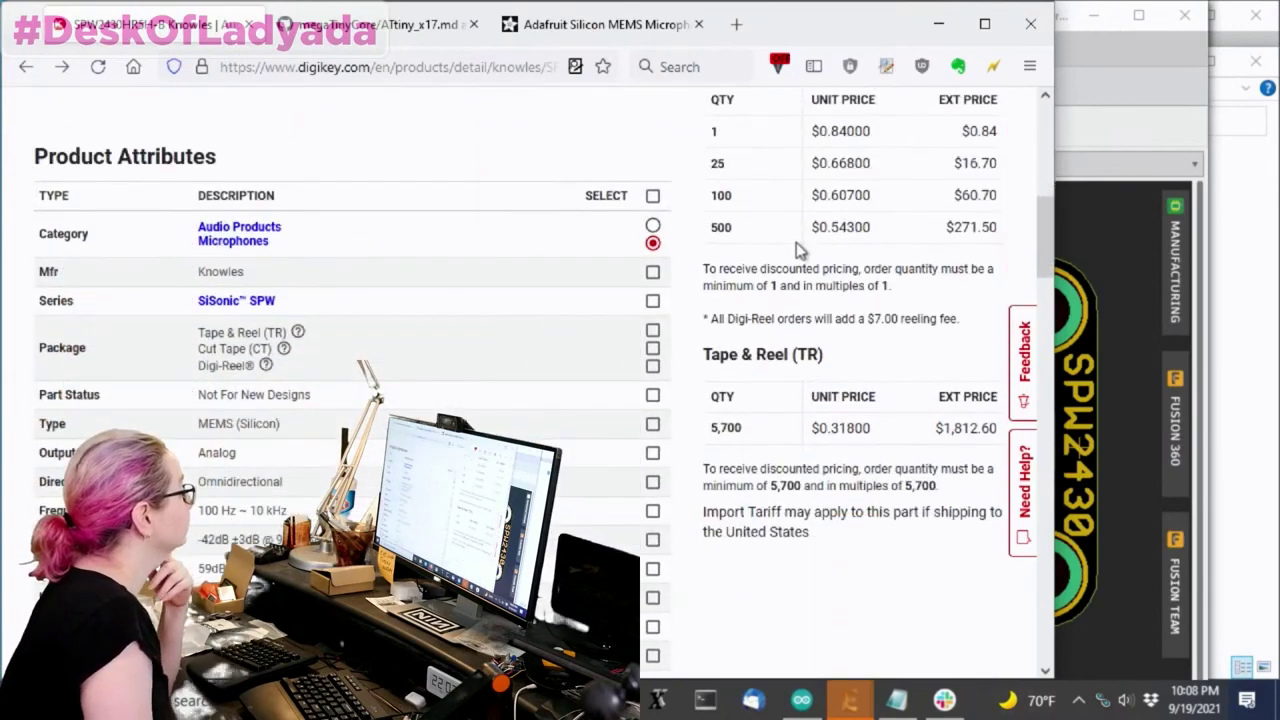
scroll(796, 242, down, 1)
- Mark MEMS (Silicon) type and Analog output type as matching attributes
click(652, 322)
click(652, 351)
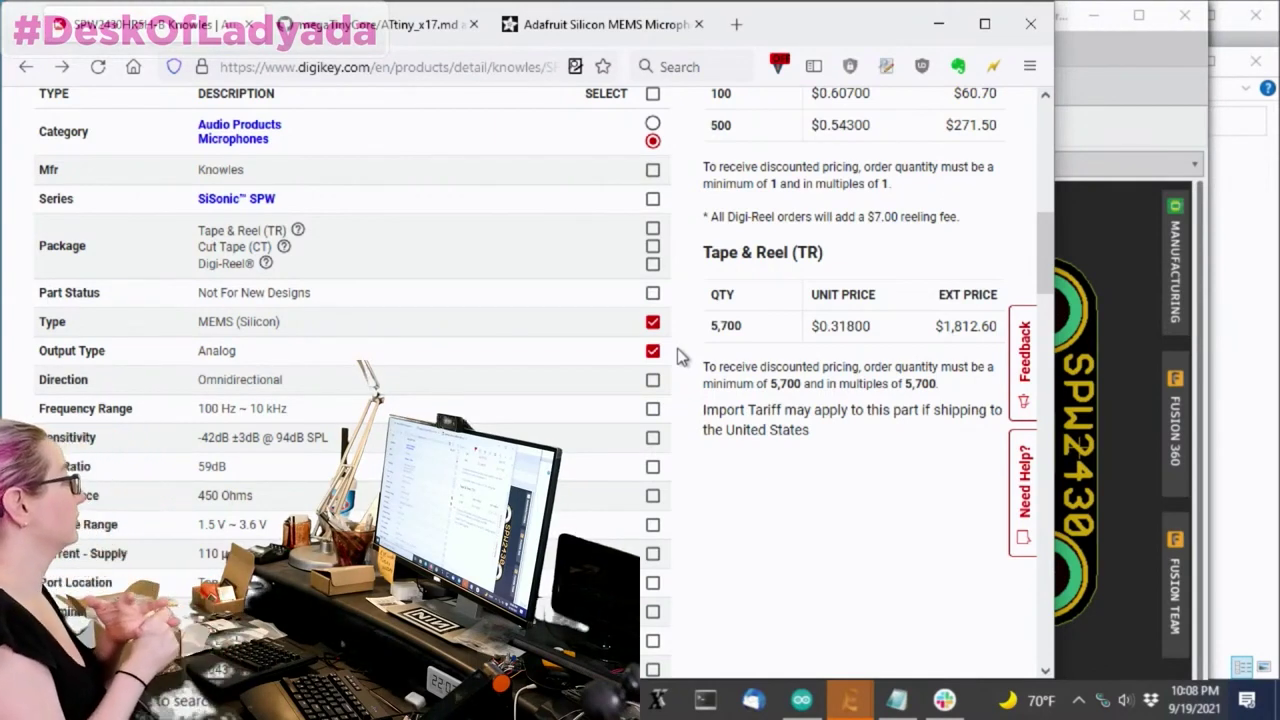
scroll(898, 318, up, 1)
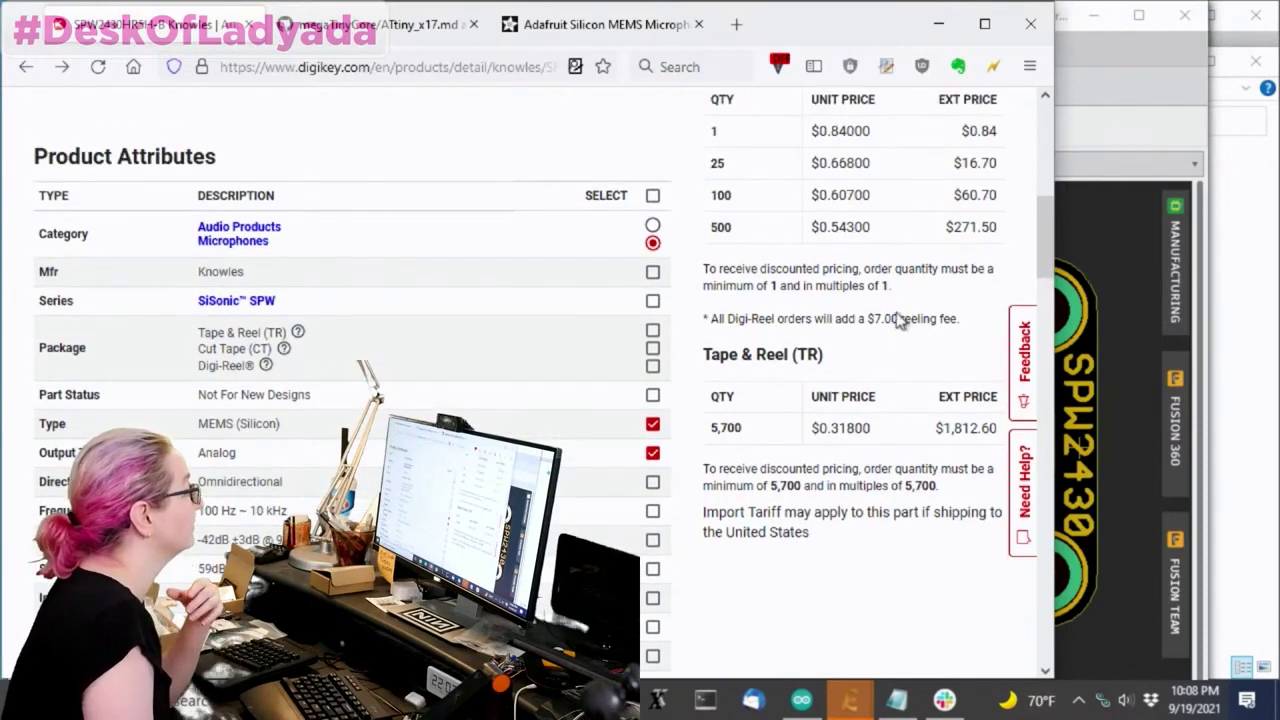
scroll(910, 313, down, 1)
scroll(915, 313, down, 1)
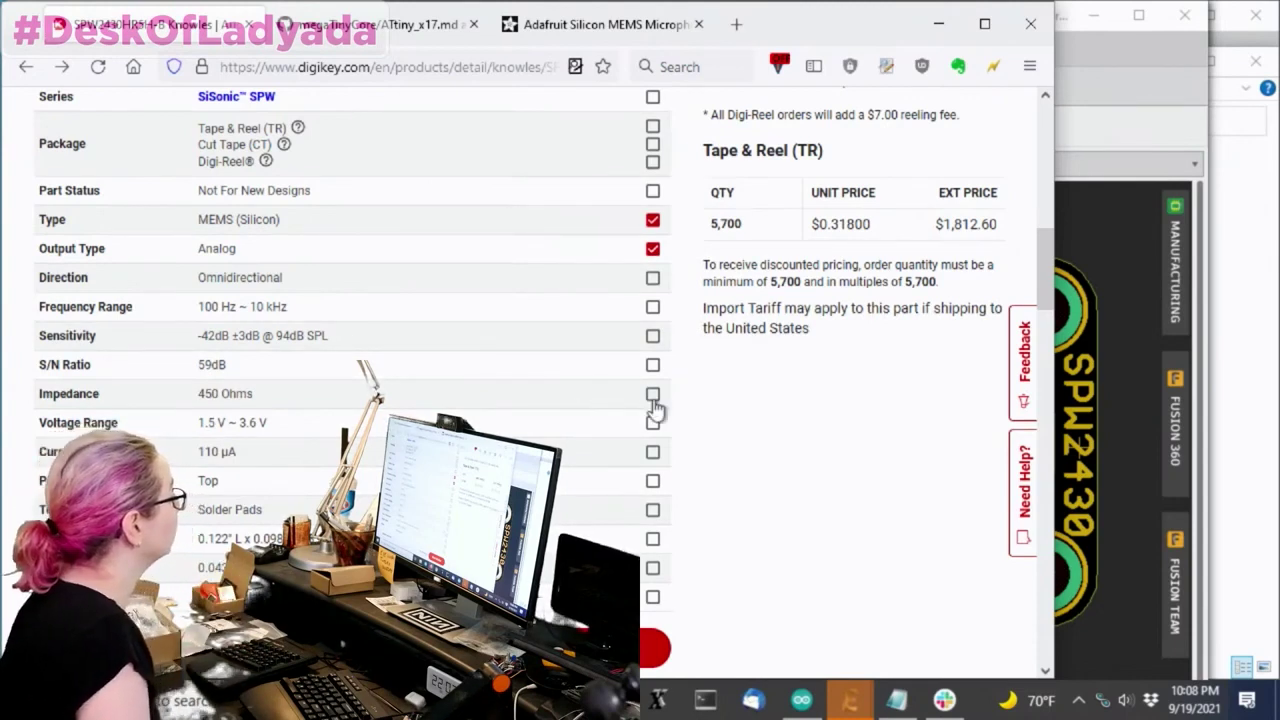
- Check the Omnidirectional and 100 Hz ~ 10 kHz specs, then list microphones matching the ticked attributes
drag(330, 286, 27, 295)
click(330, 293)
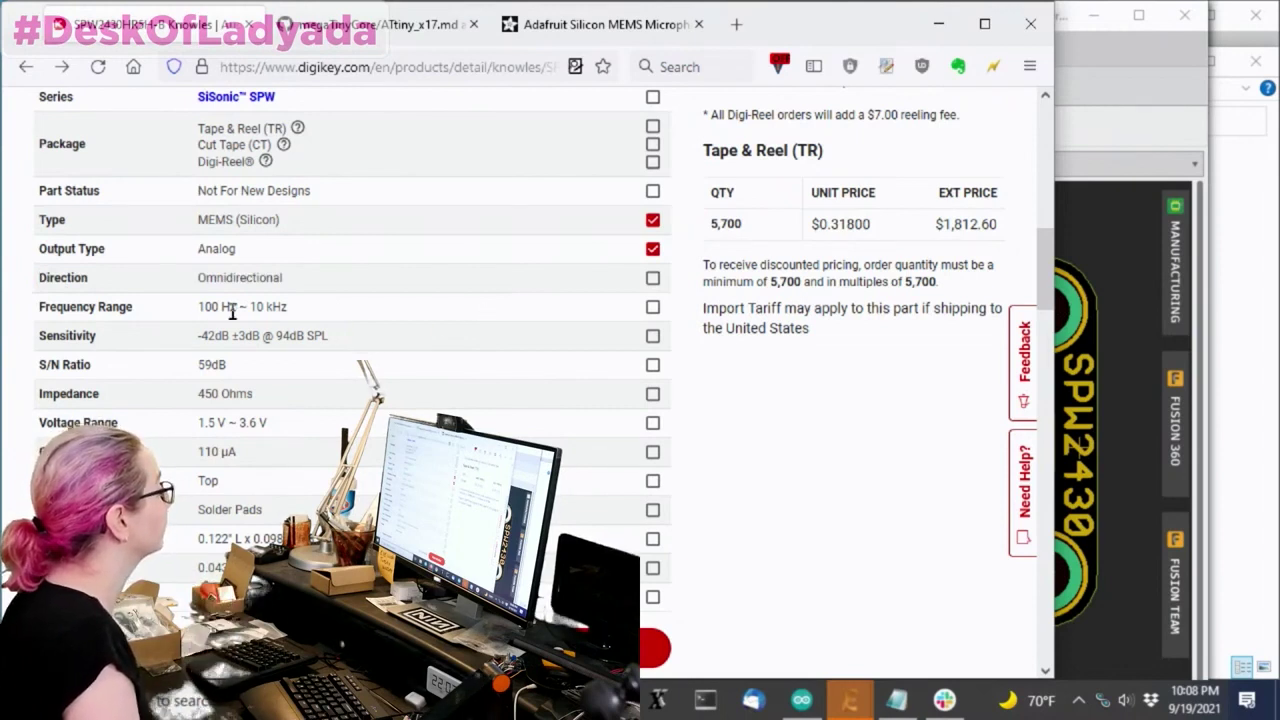
triple_click(232, 313)
click(370, 310)
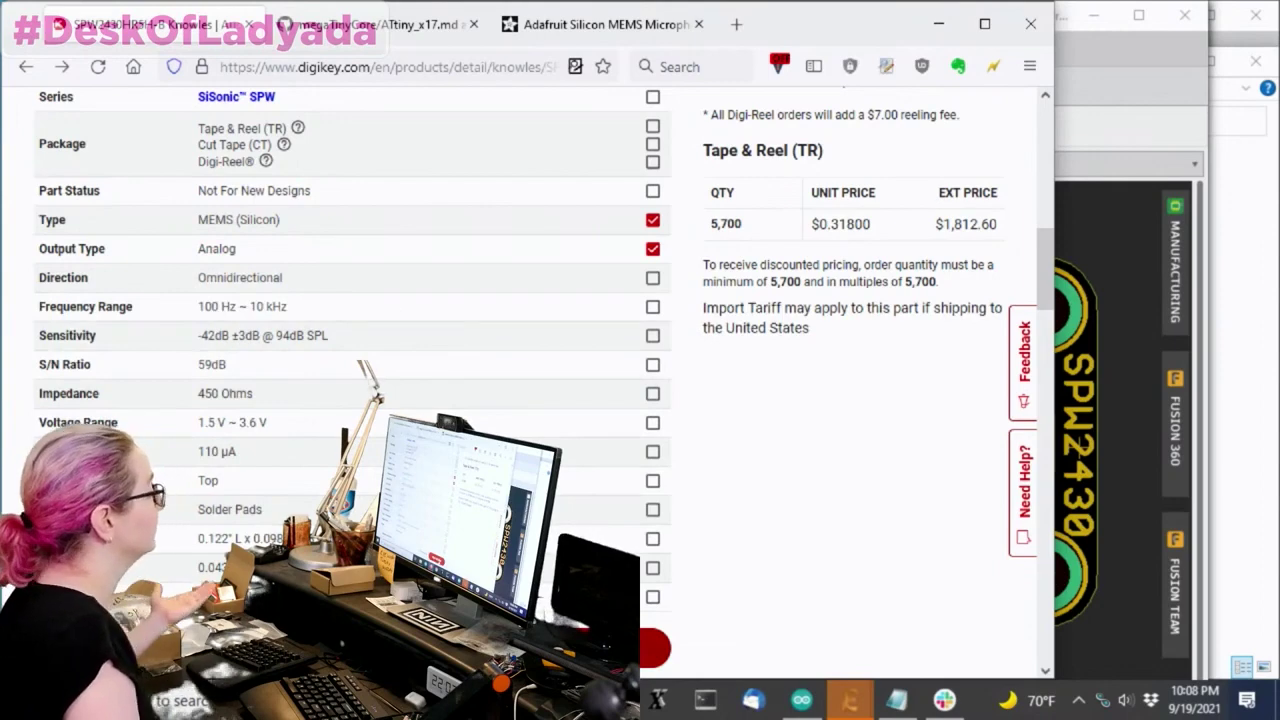
key(alt+Right)
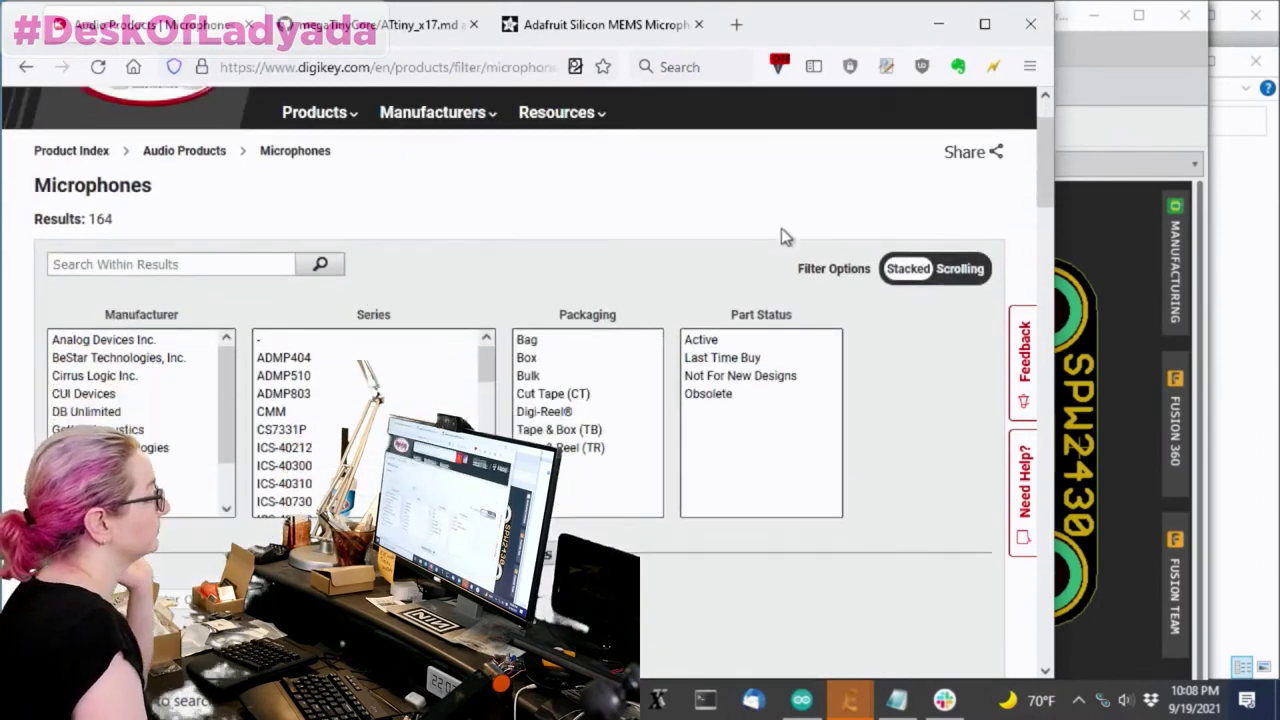
- Limit the microphone results to Active part status and expand the extra filter categories
scroll(760, 290, down, 1)
click(722, 317)
scroll(878, 428, down, 2)
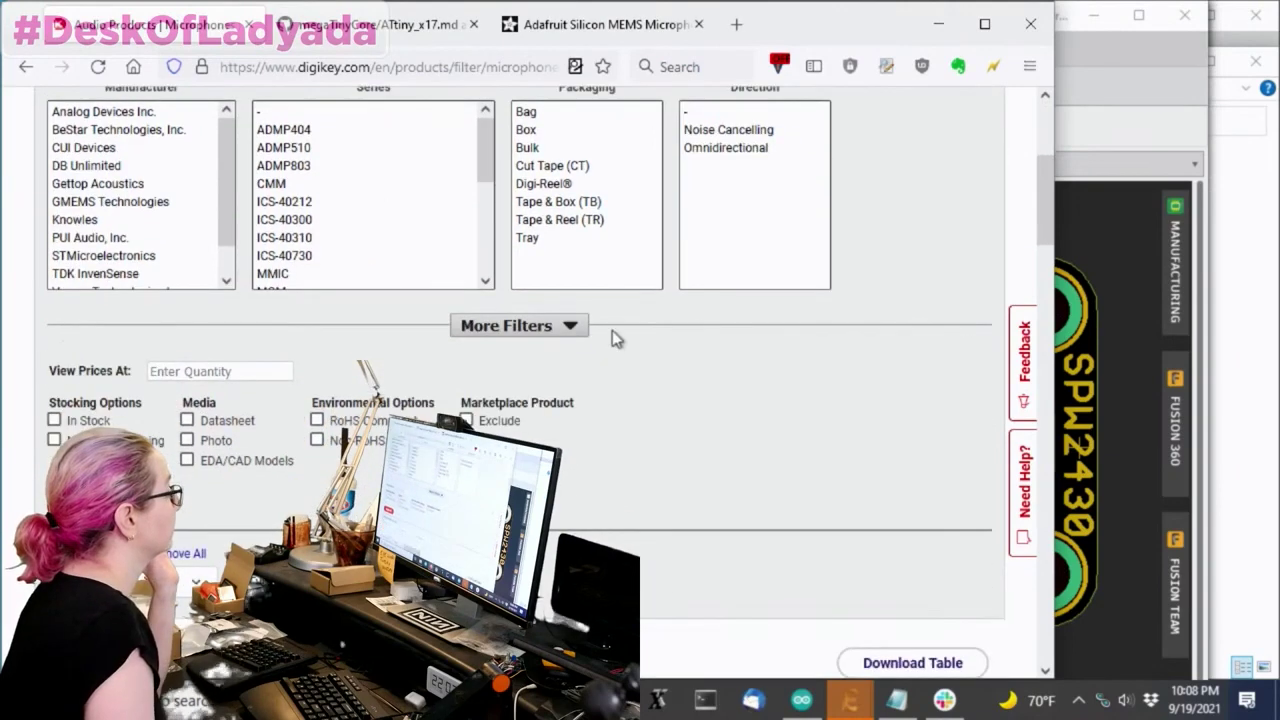
click(565, 334)
- Scroll through the microphone results, previewing part thumbnails
scroll(932, 272, down, 1)
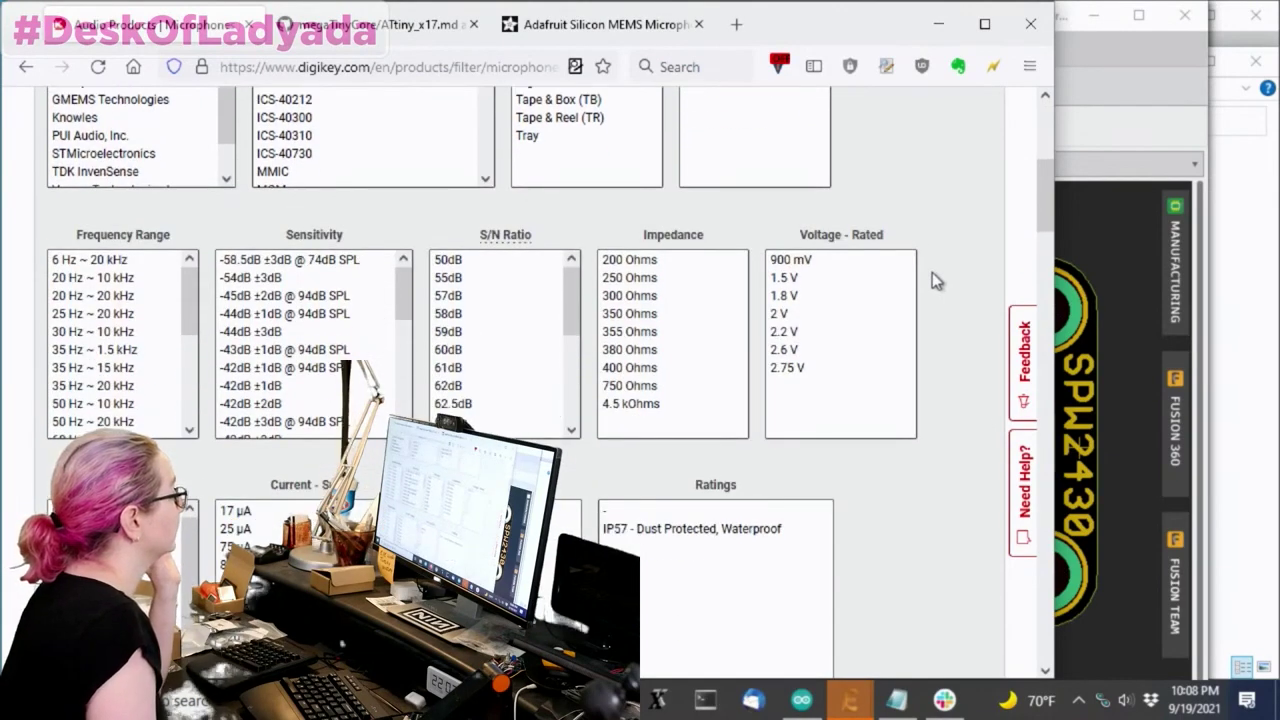
scroll(932, 272, down, 4)
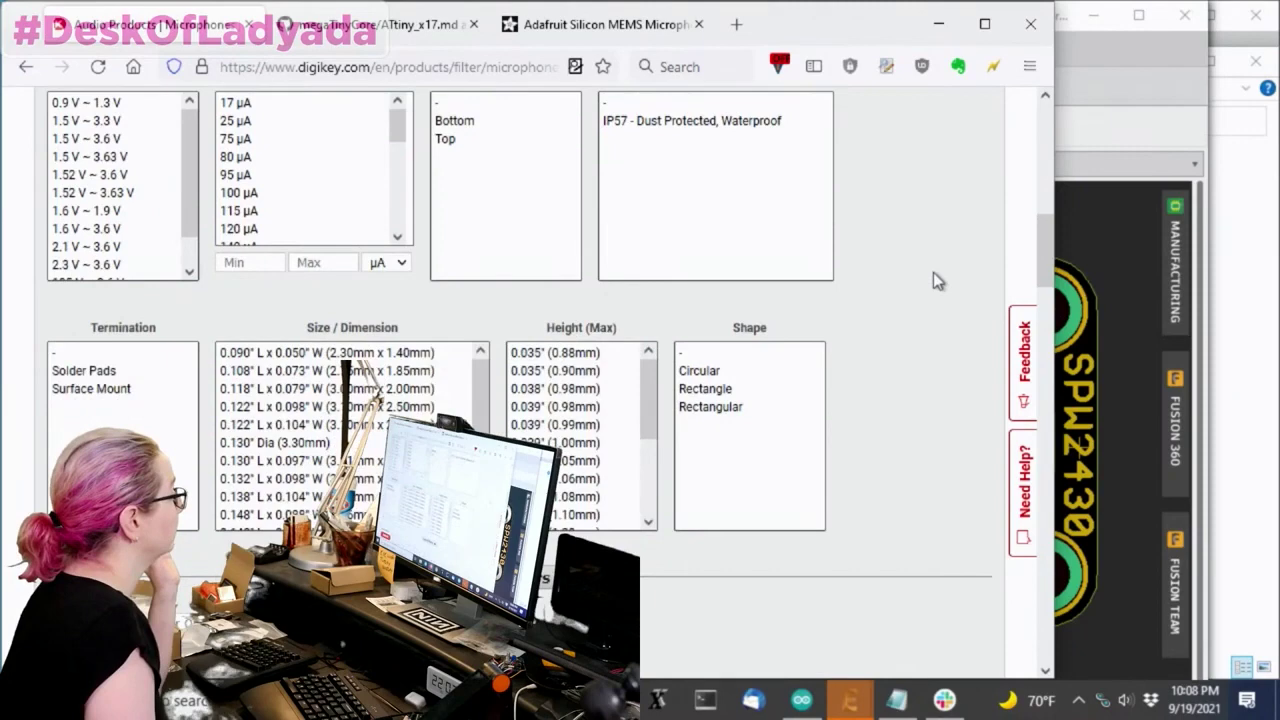
scroll(933, 272, down, 6)
scroll(948, 281, down, 1)
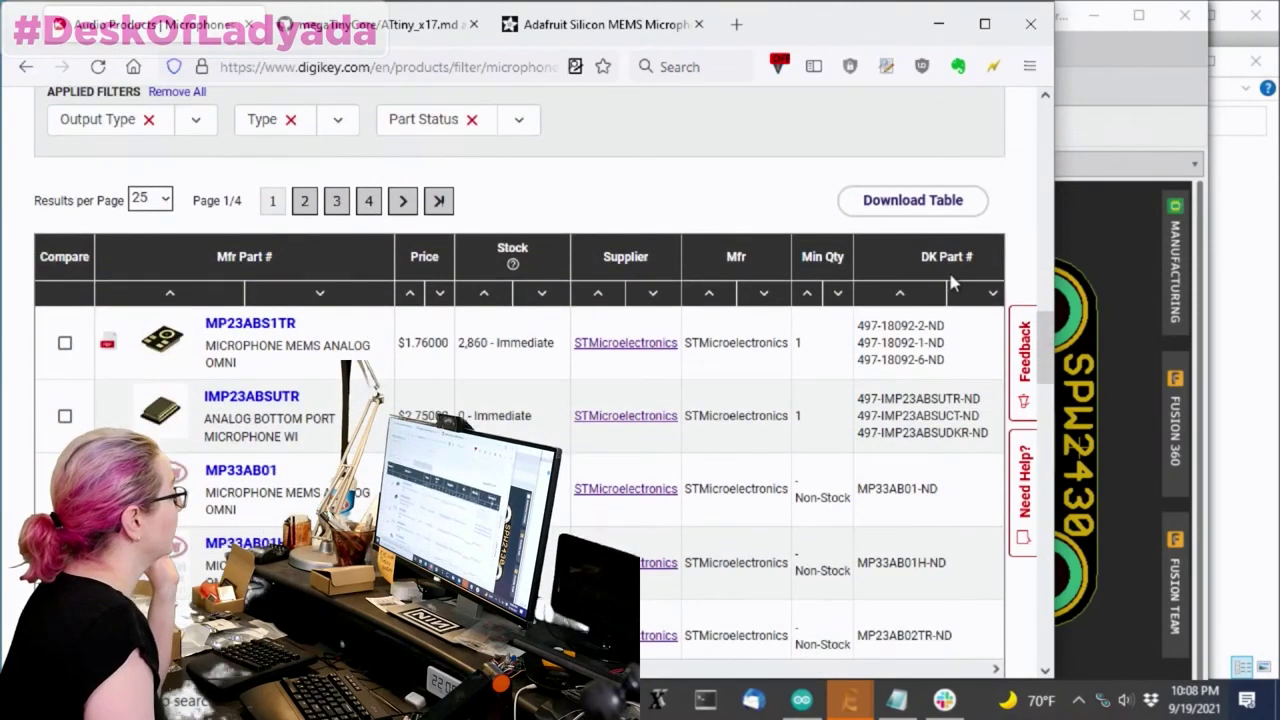
mouse_move(175, 418)
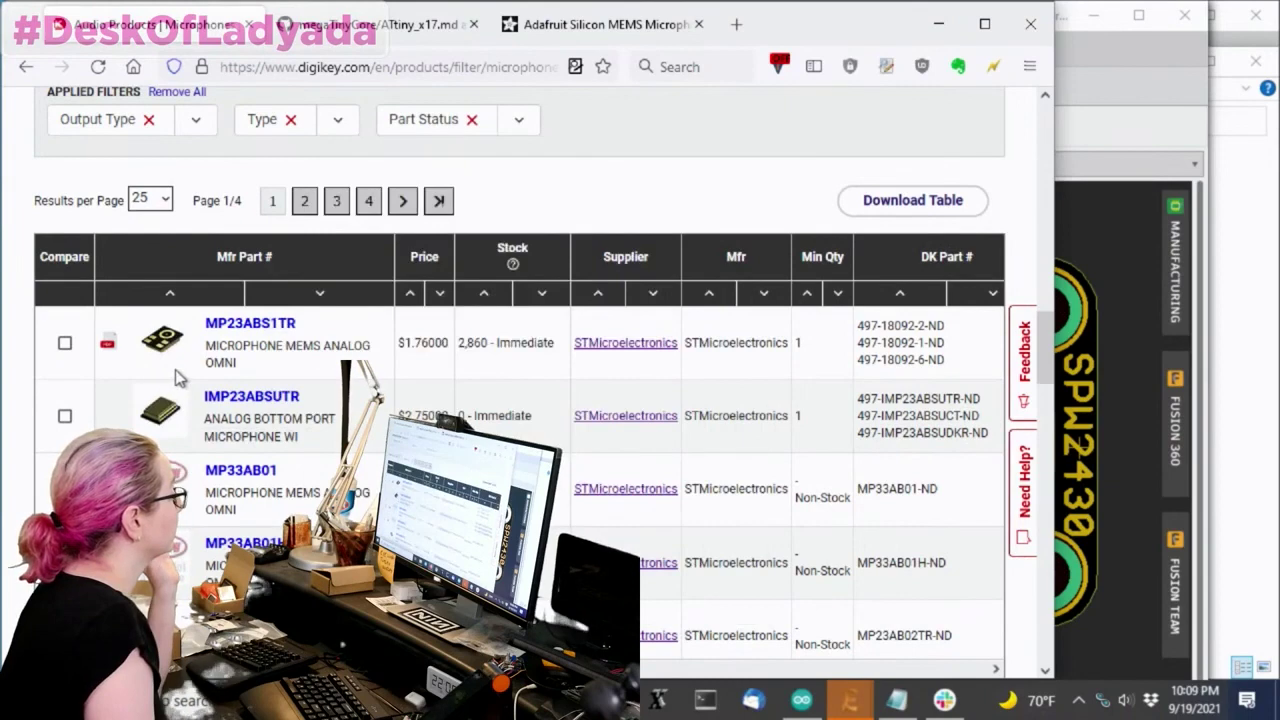
scroll(185, 430, down, 2)
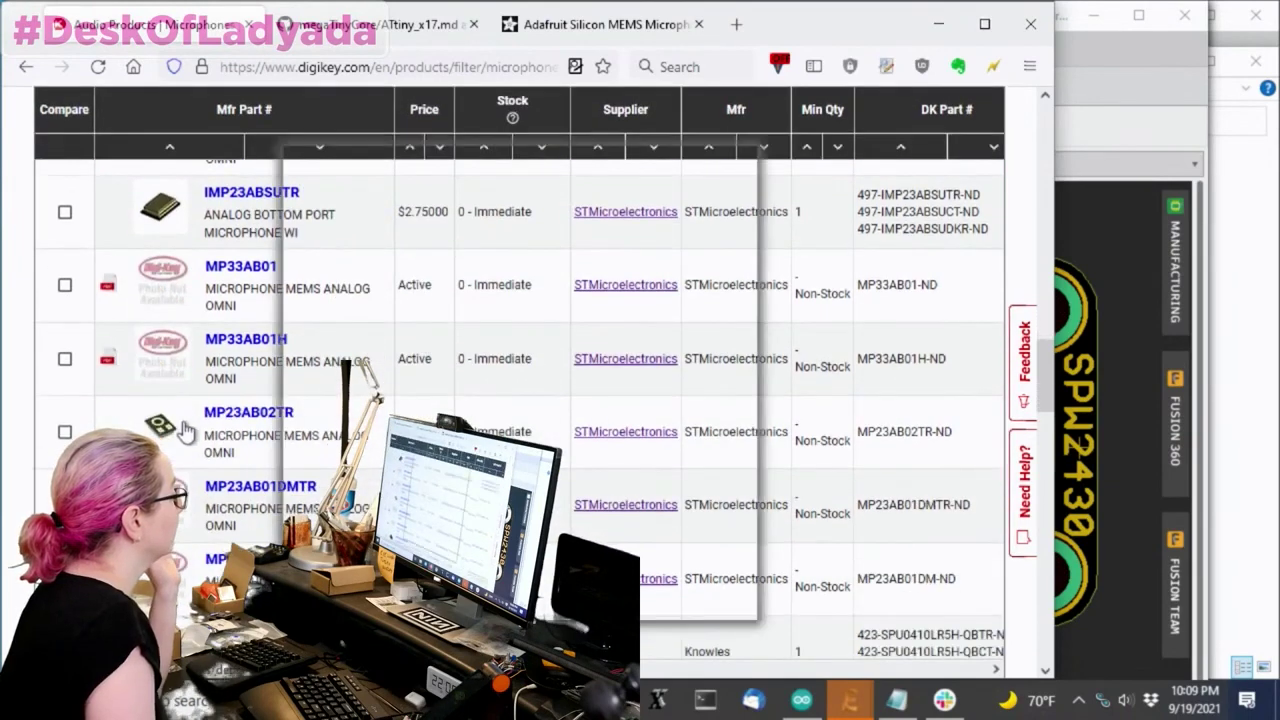
scroll(185, 430, down, 3)
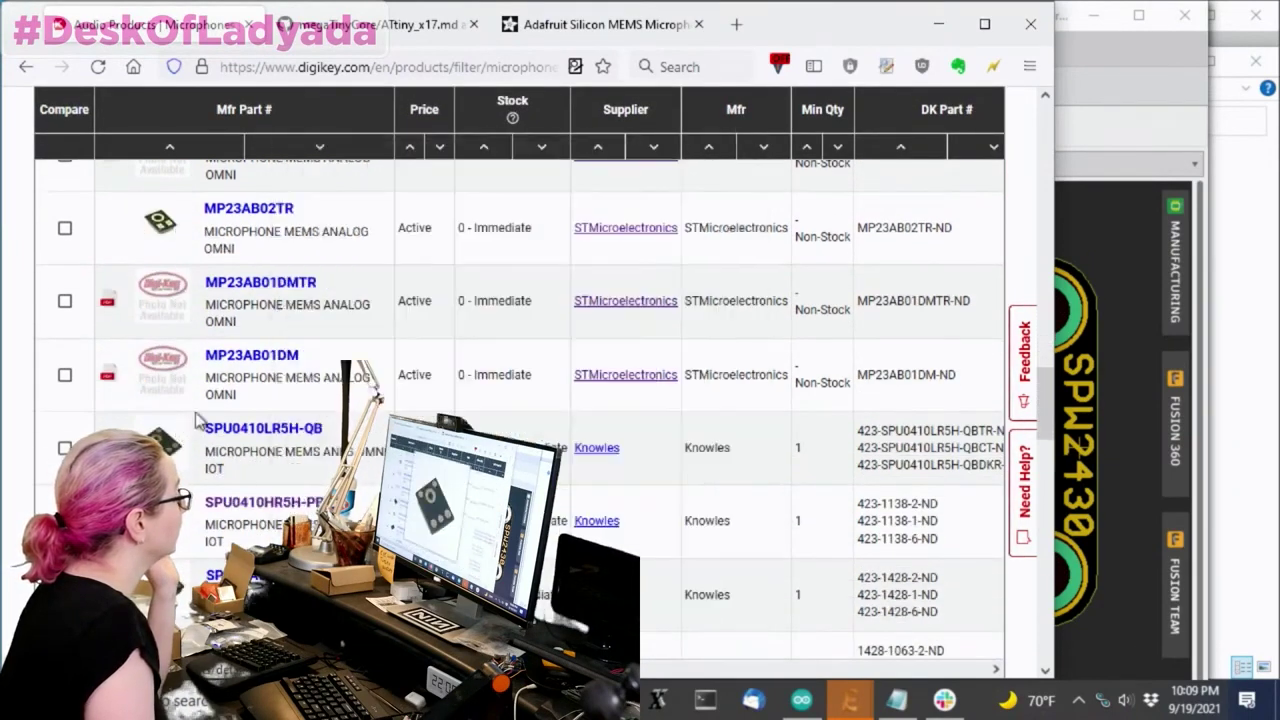
scroll(582, 454, up, 10)
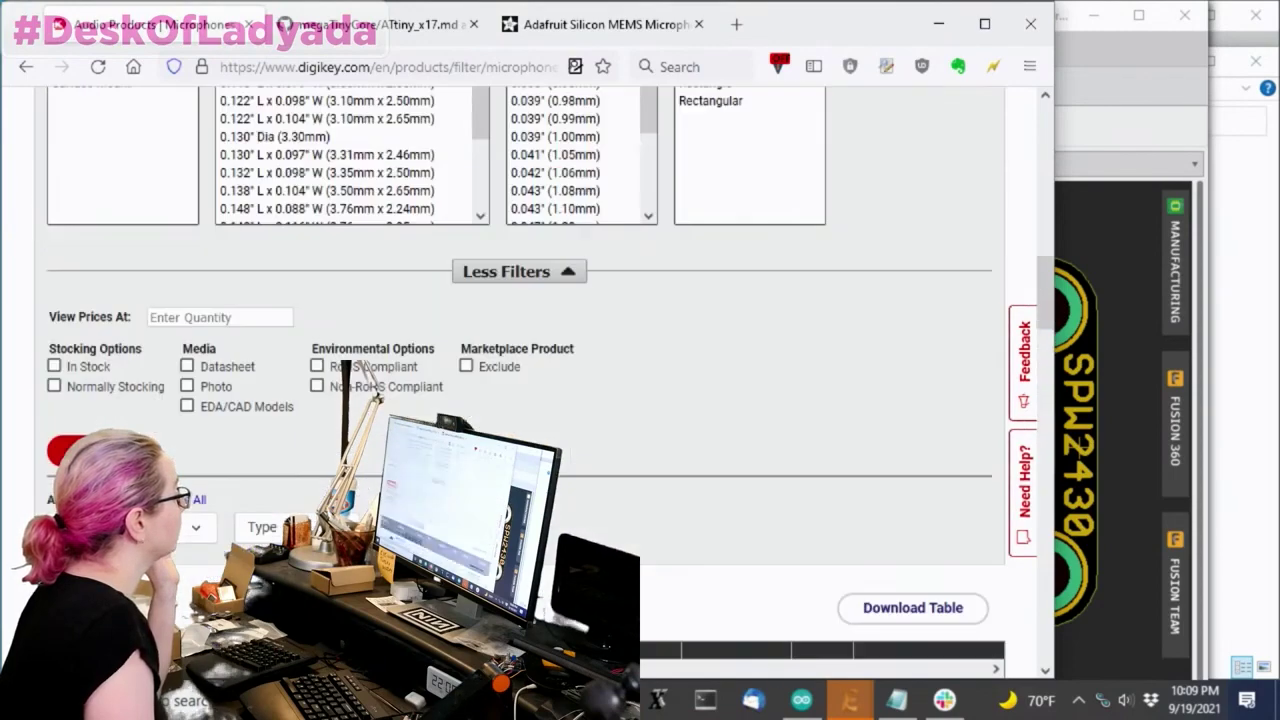
scroll(706, 437, down, 9)
scroll(717, 423, down, 2)
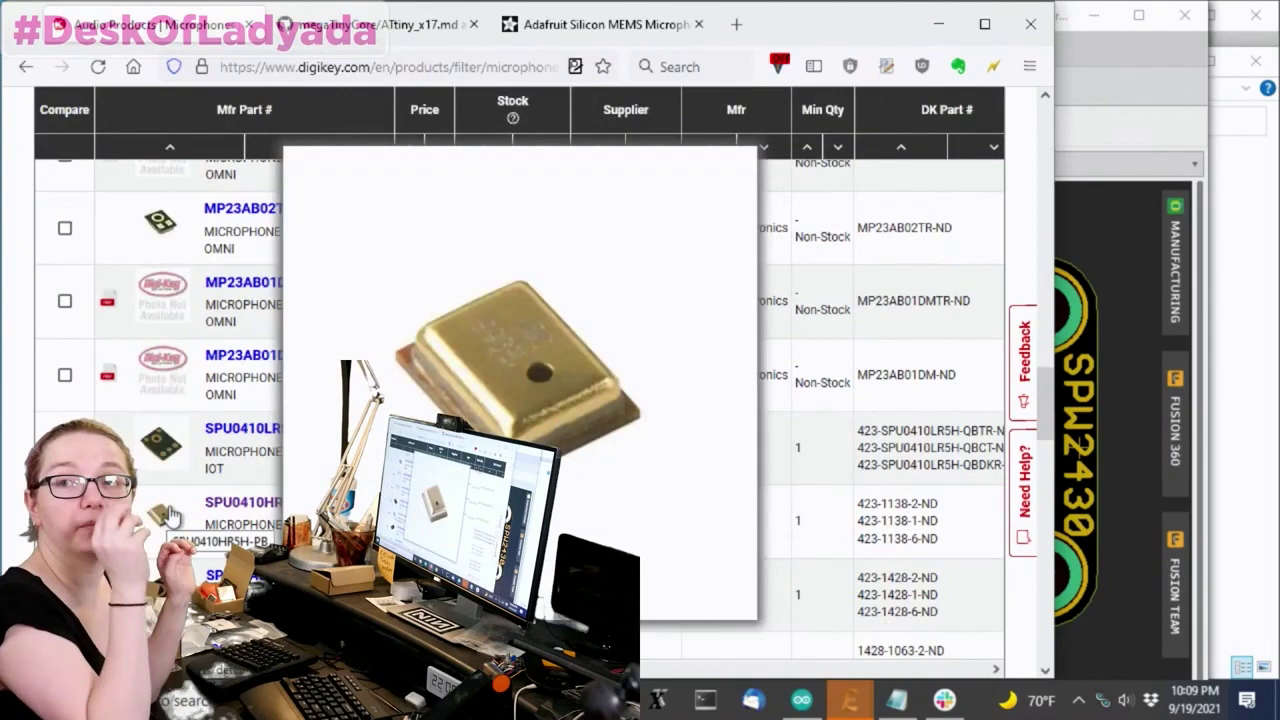
mouse_move(175, 463)
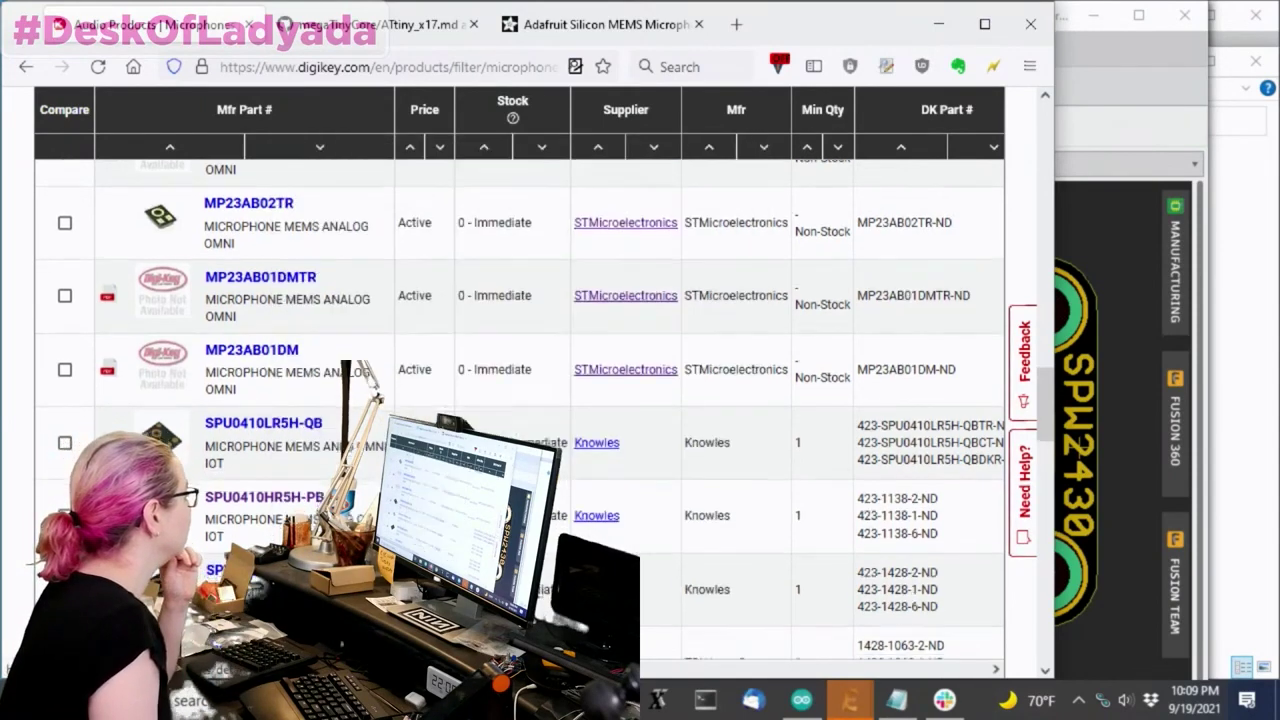
scroll(520, 410, down, 3)
scroll(420, 500, up, 10)
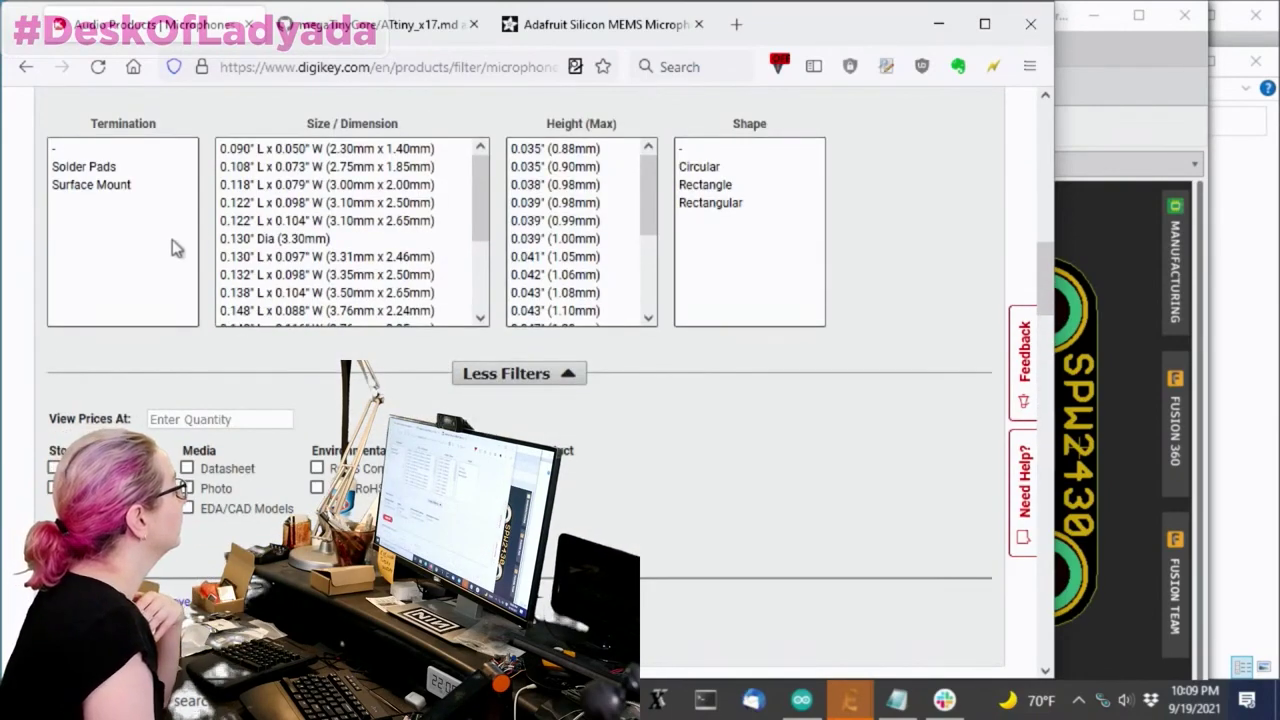
- Add the Normally Stocking filter, leaving SPU0410HR5H-PB at $0.84 at the top
scroll(810, 266, up, 5)
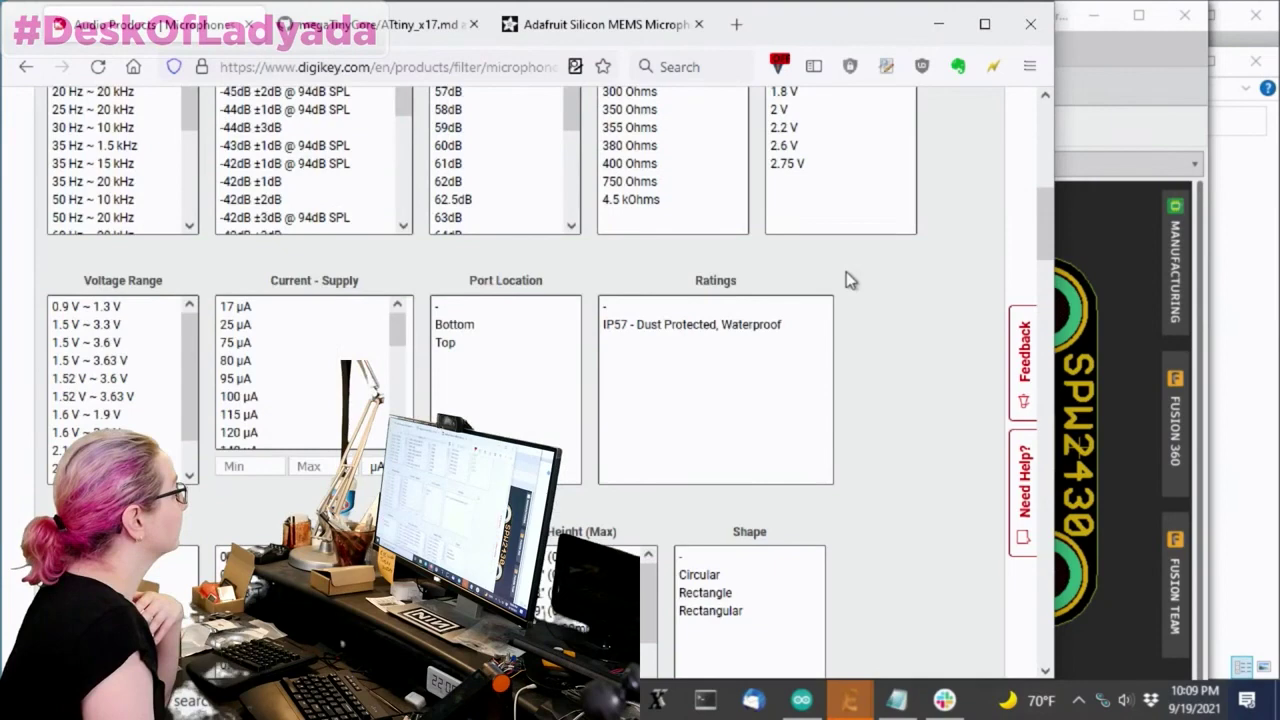
scroll(820, 240, up, 4)
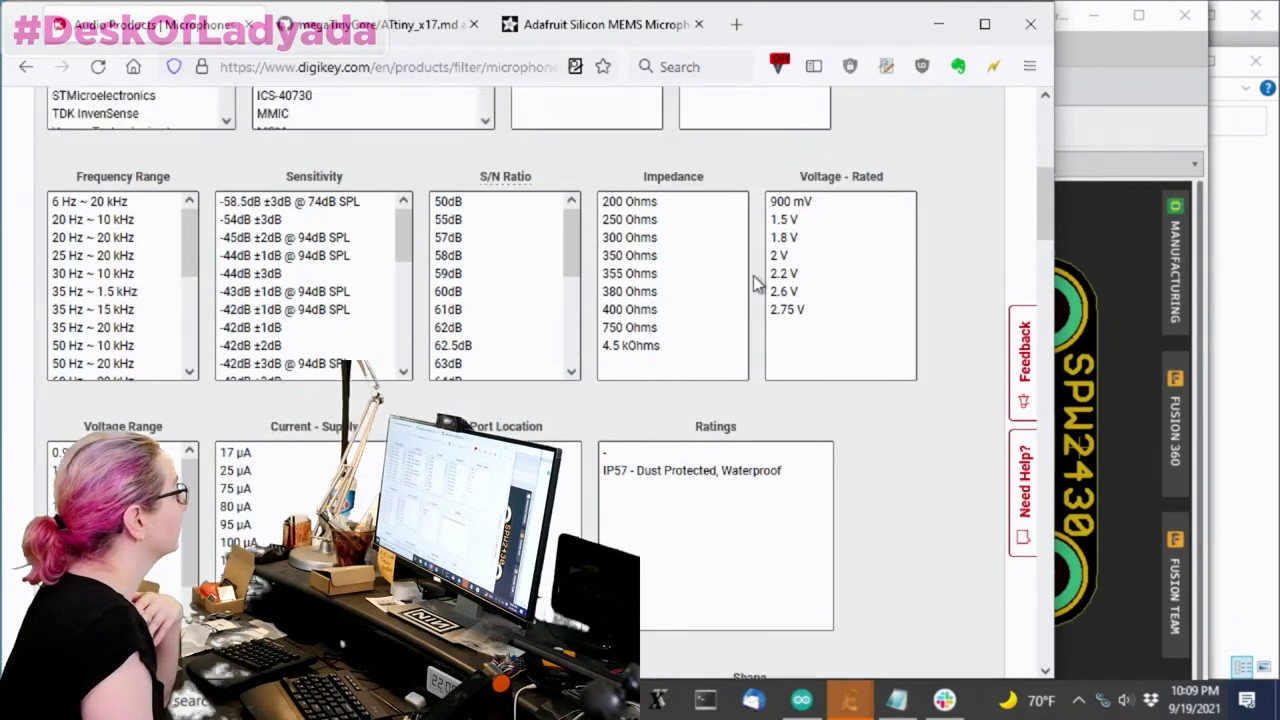
scroll(737, 261, down, 4)
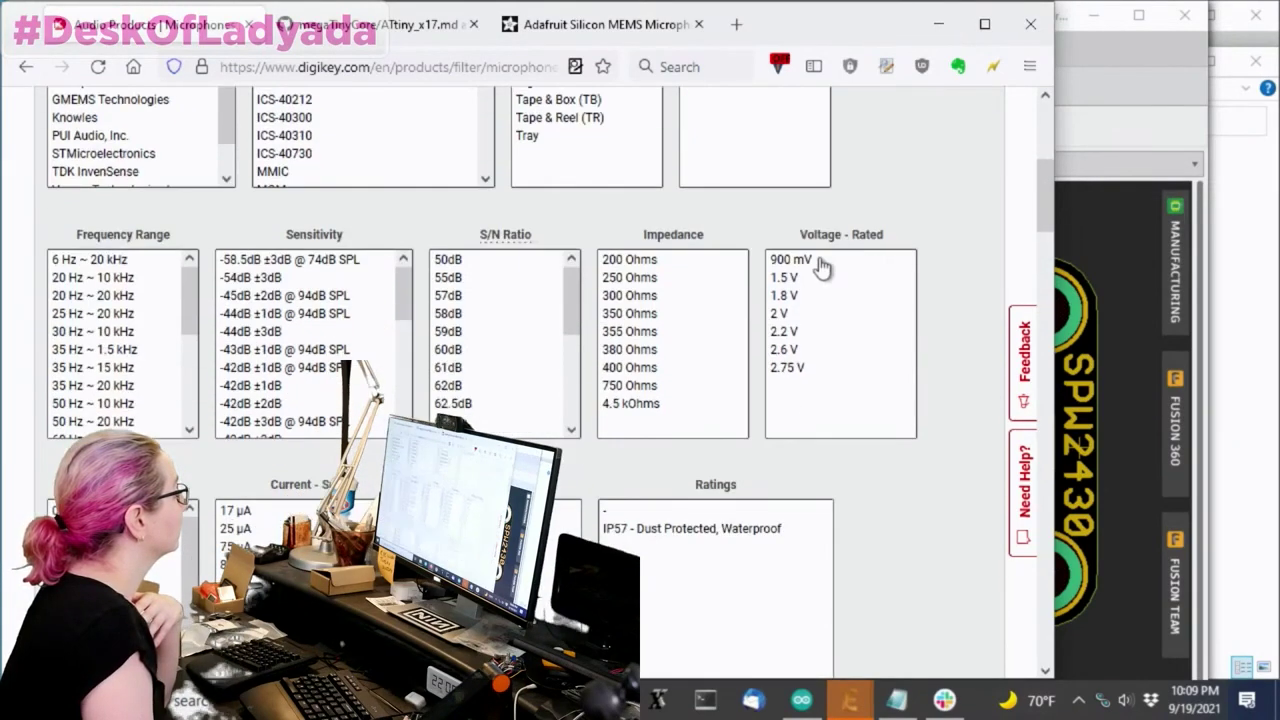
scroll(901, 261, down, 5)
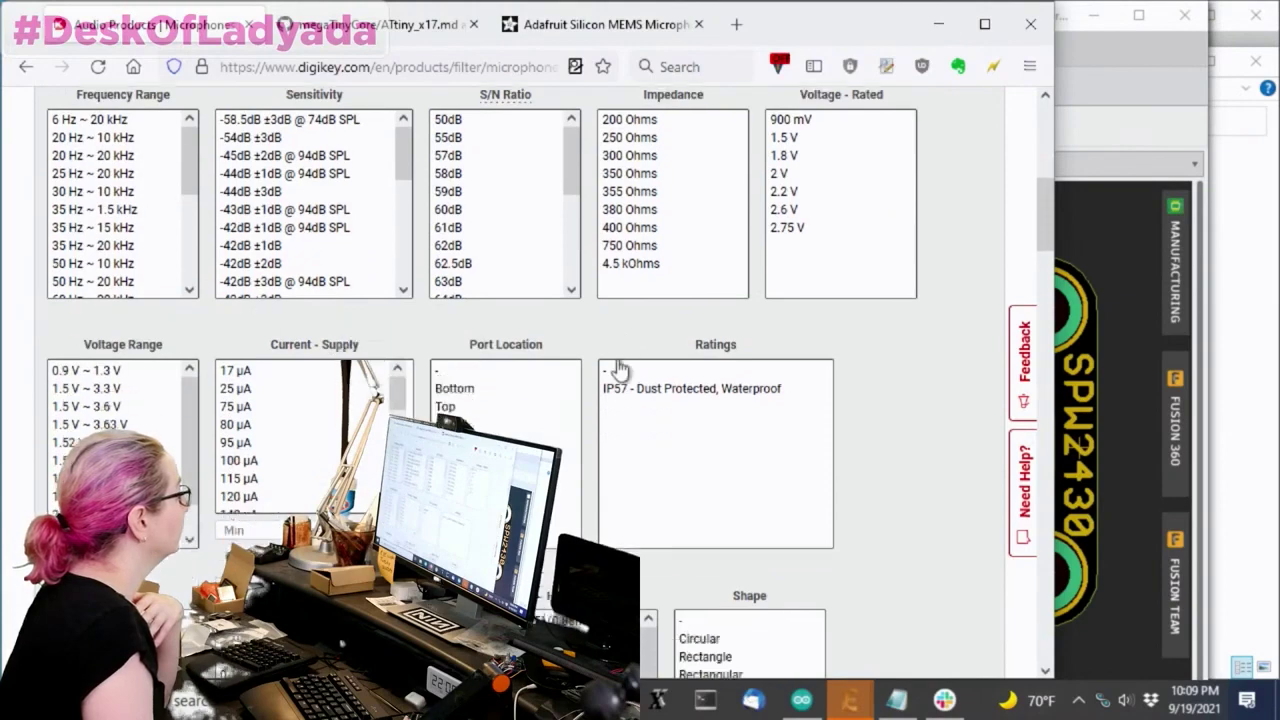
scroll(581, 340, down, 4)
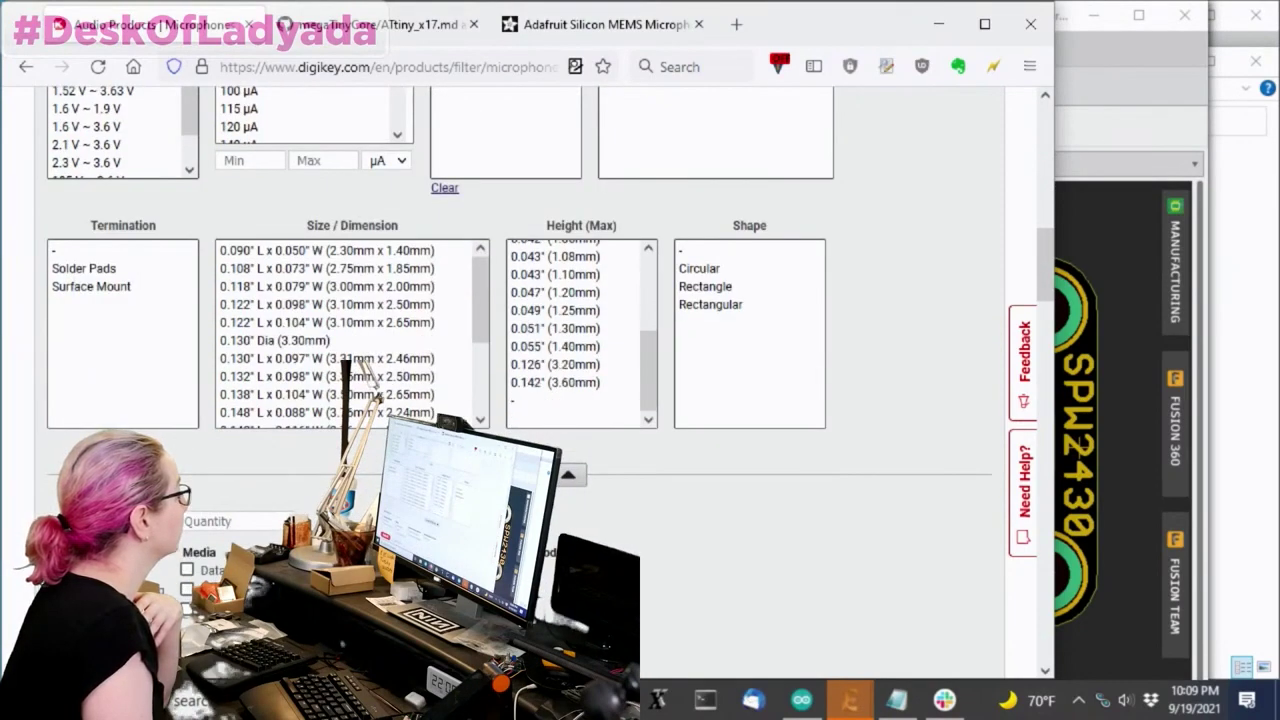
scroll(954, 434, down, 3)
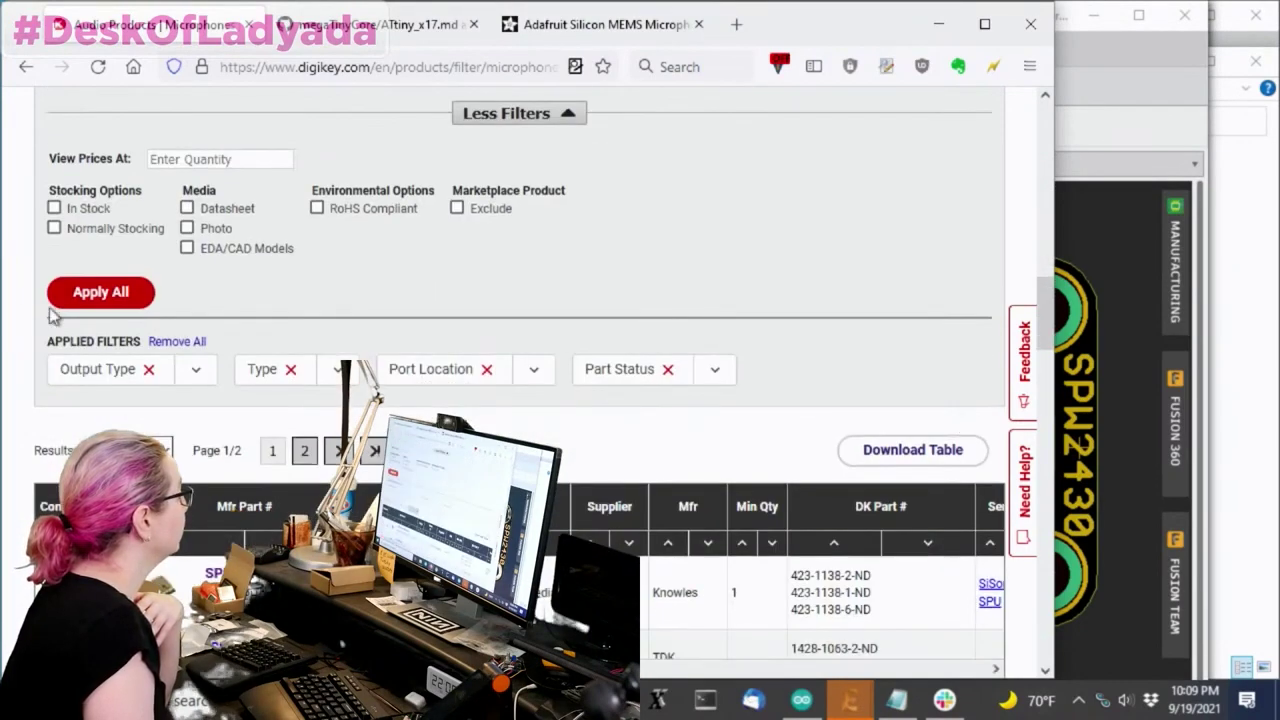
click(100, 292)
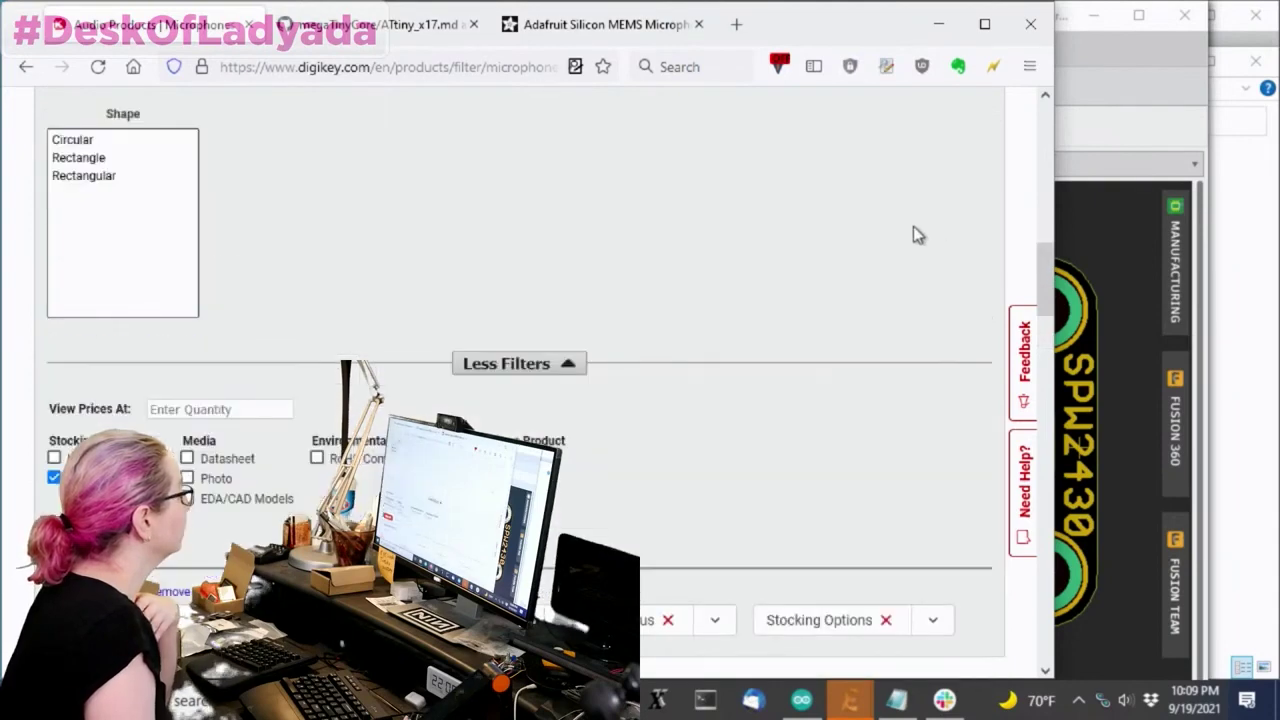
scroll(911, 226, down, 5)
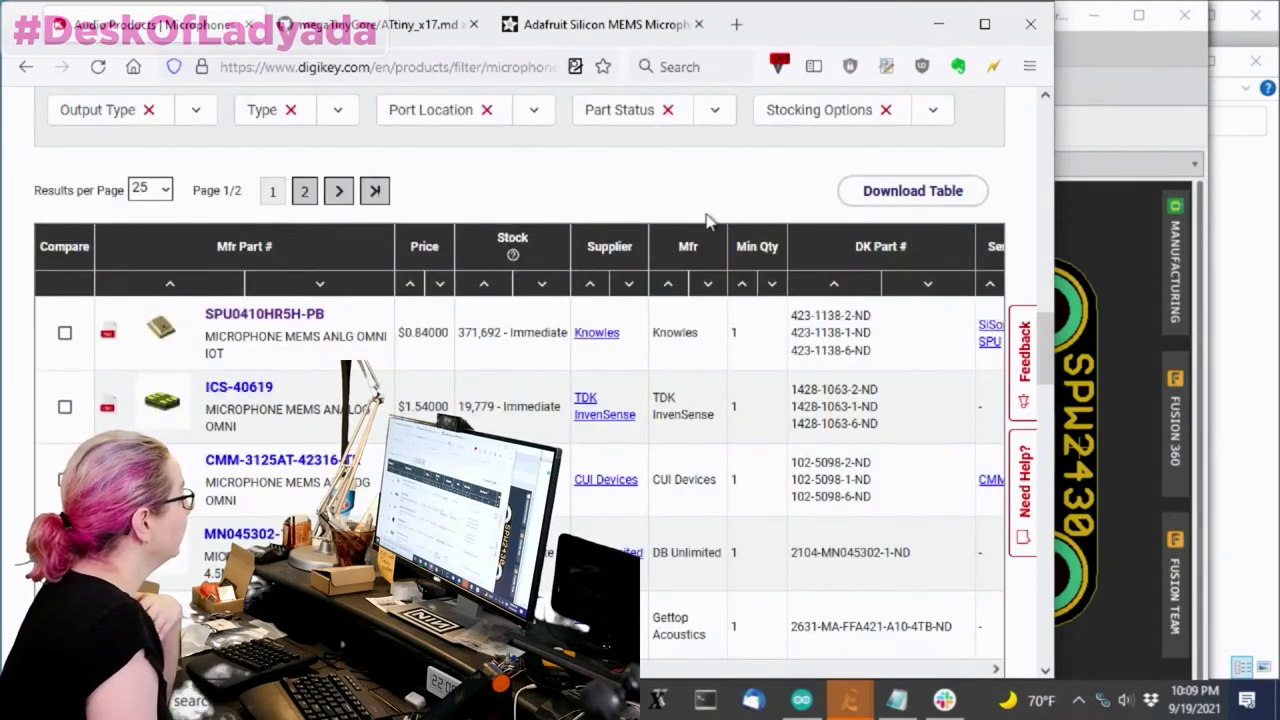
- Widen the Firefox window and scroll the results table sideways to review its spec columns
scroll(828, 184, down, 2)
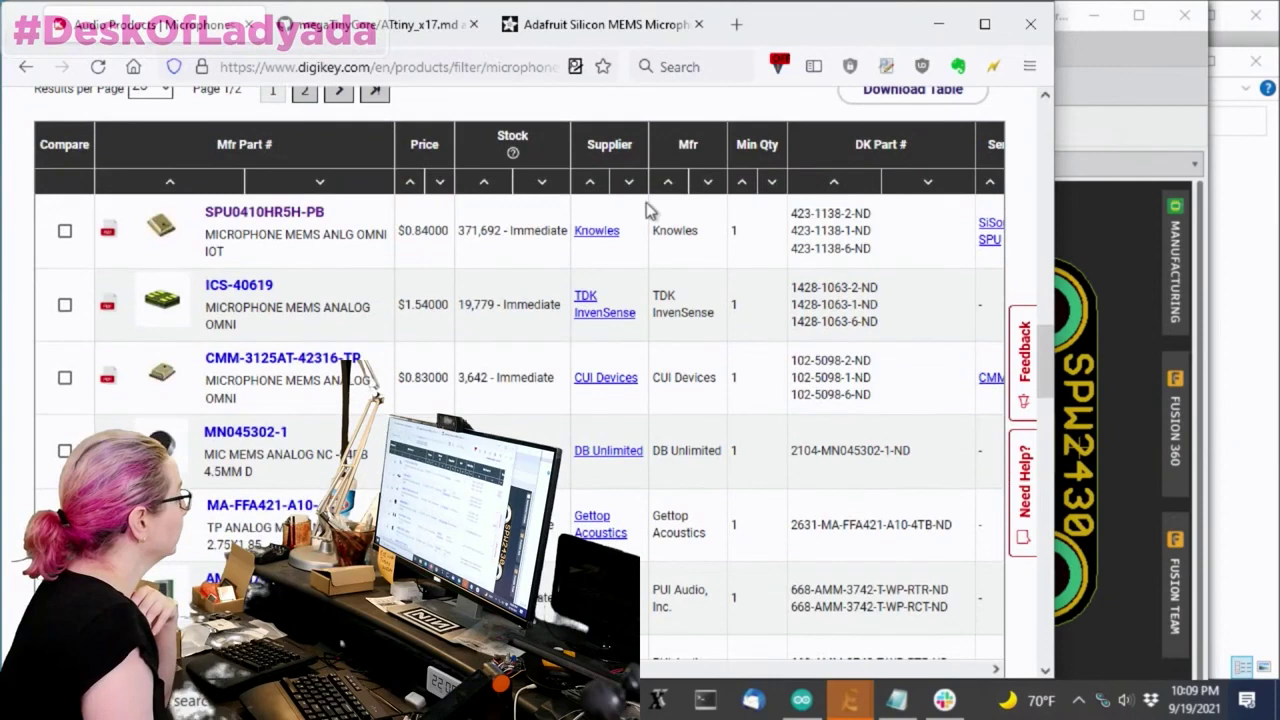
scroll(460, 230, down, 3)
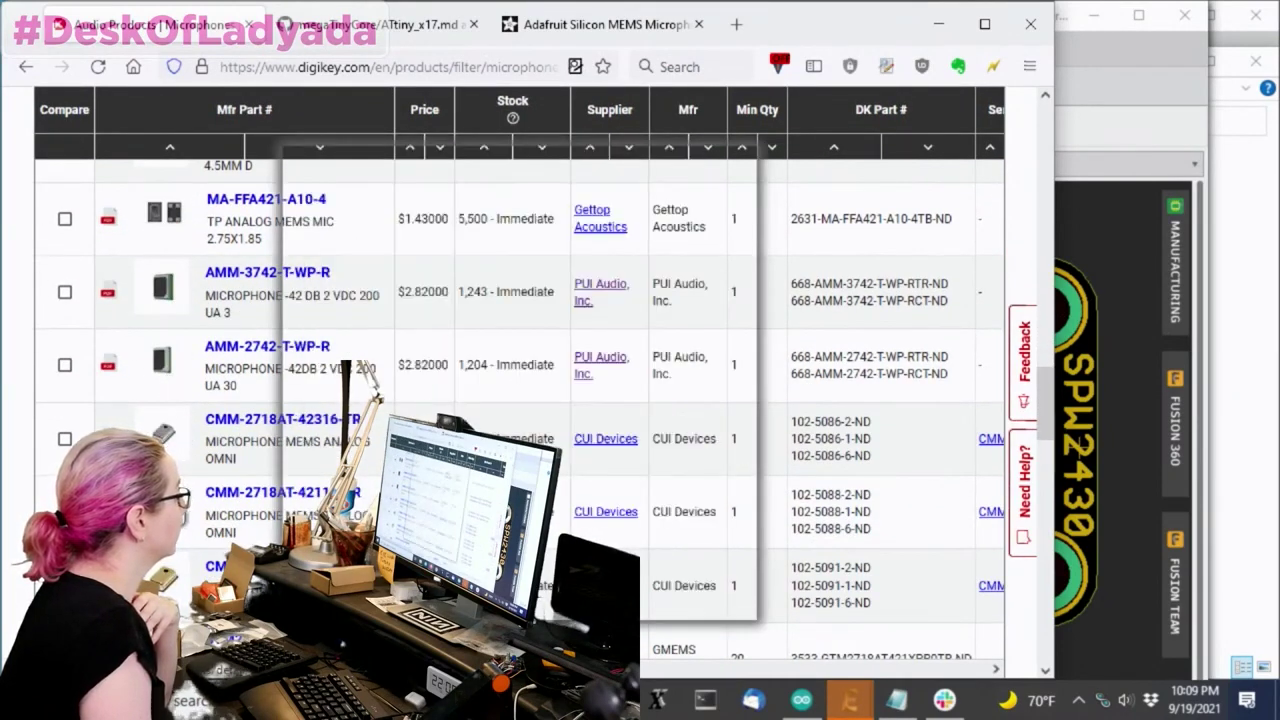
mouse_move(165, 364)
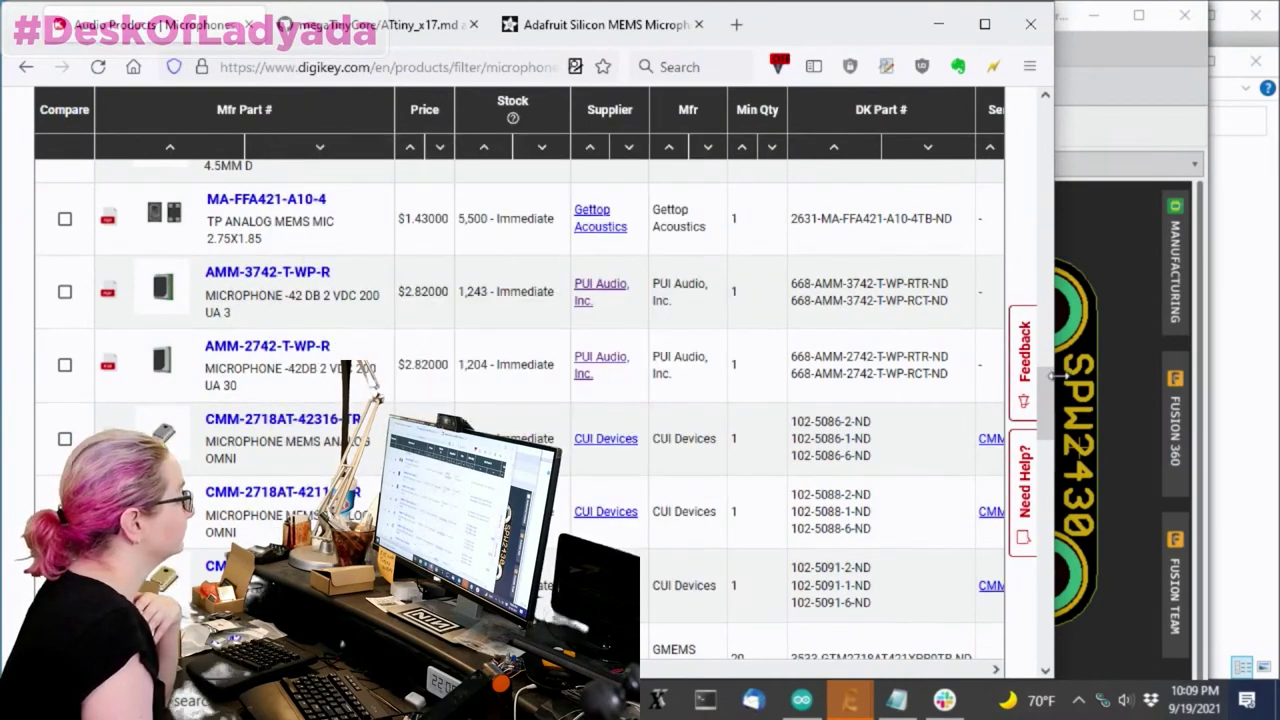
drag(1052, 375, 1236, 375)
scroll(776, 668, right, 8)
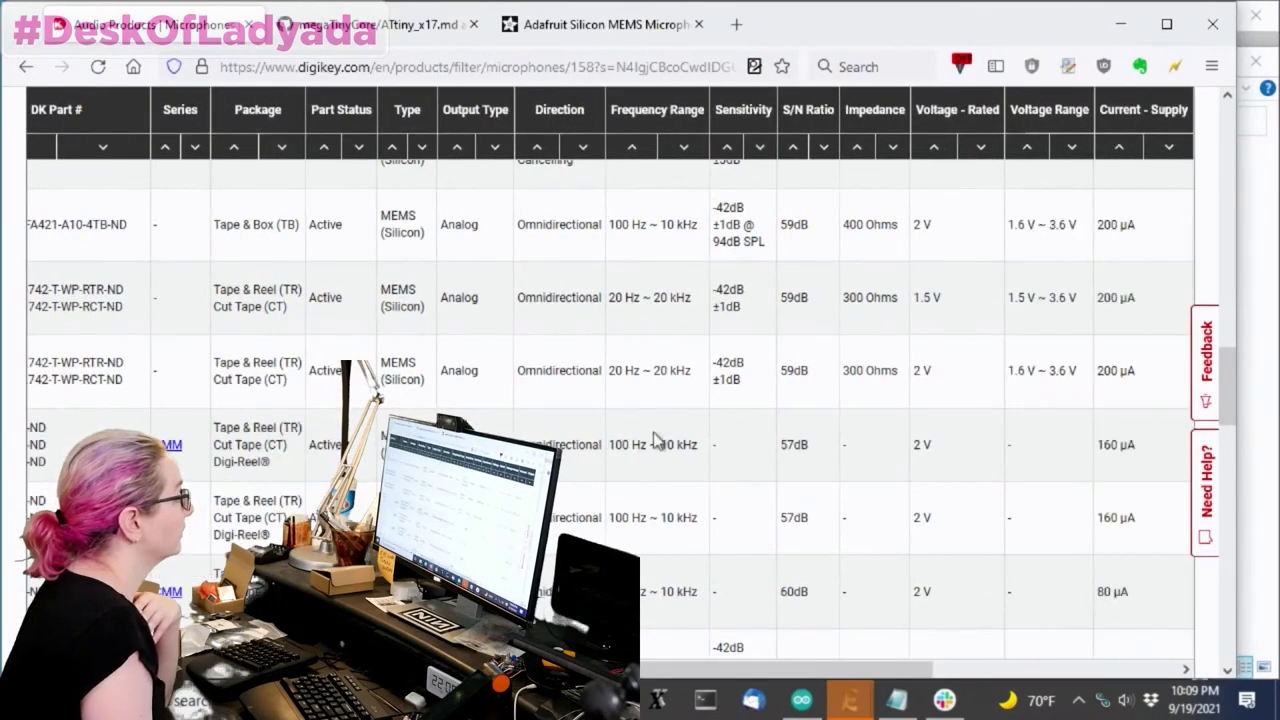
scroll(655, 440, up, 2)
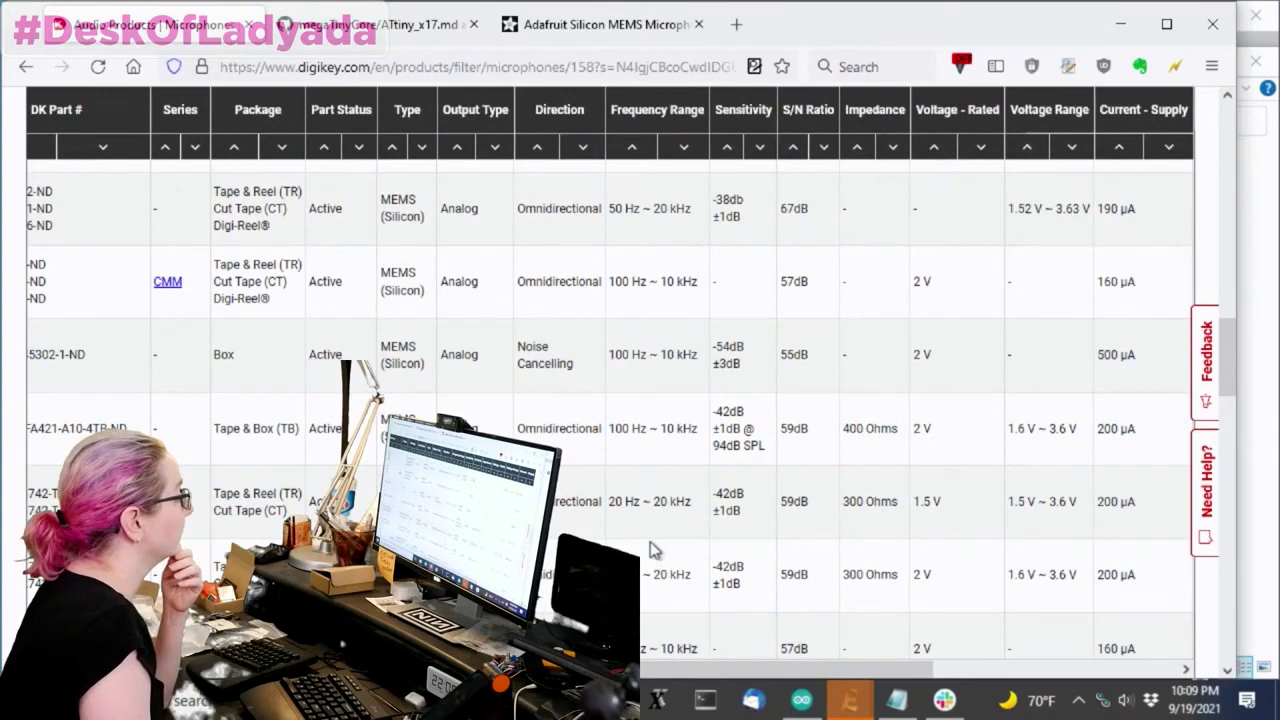
scroll(1029, 563, up, 2)
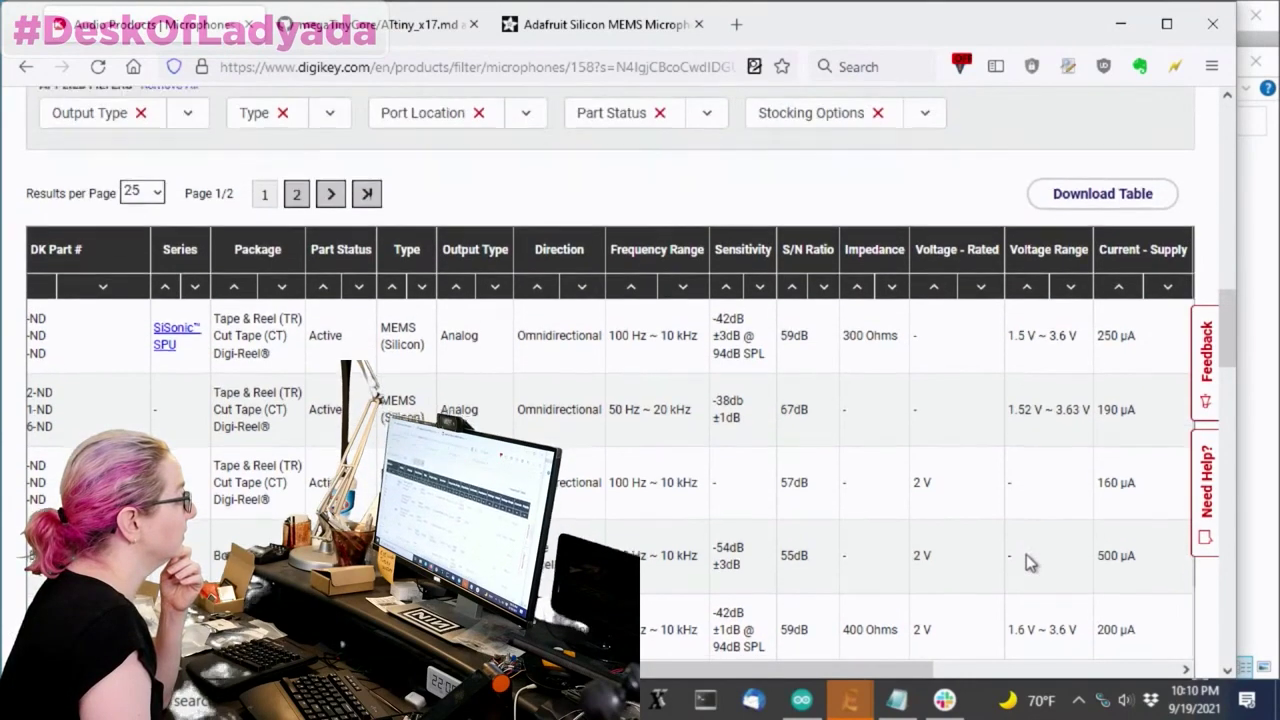
scroll(1031, 563, down, 1)
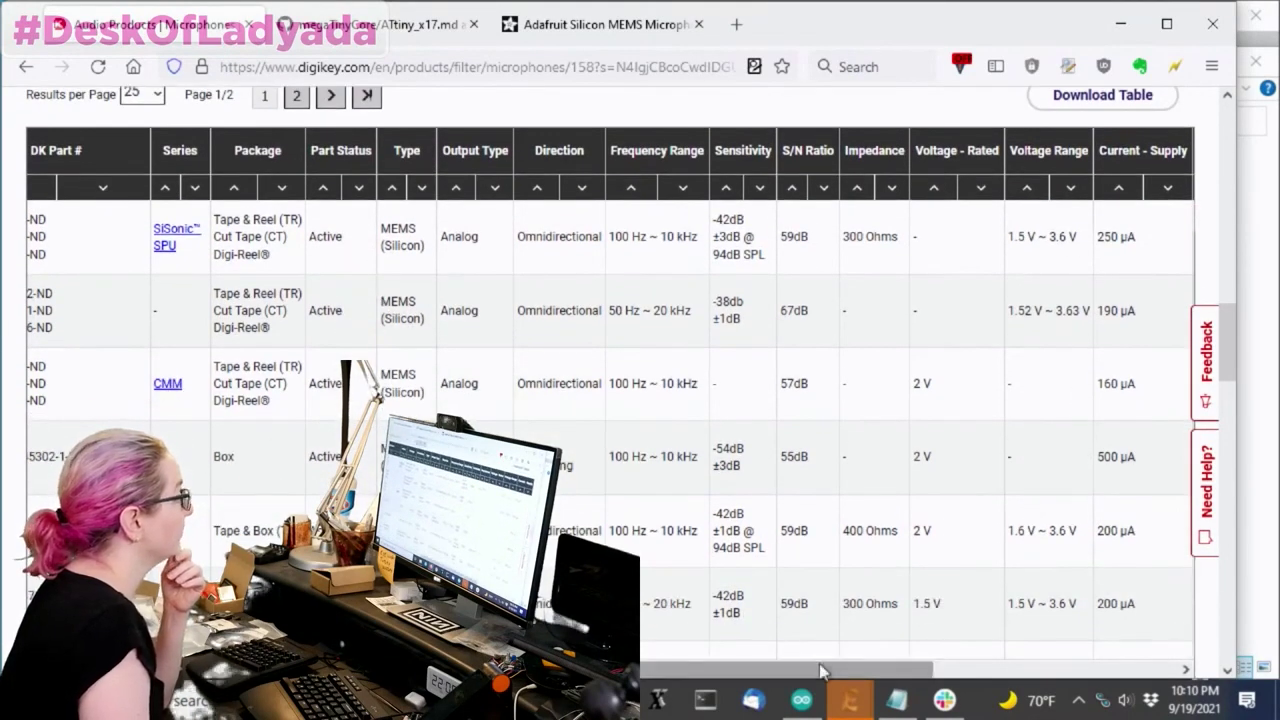
scroll(819, 663, left, 3)
scroll(610, 400, left, 5)
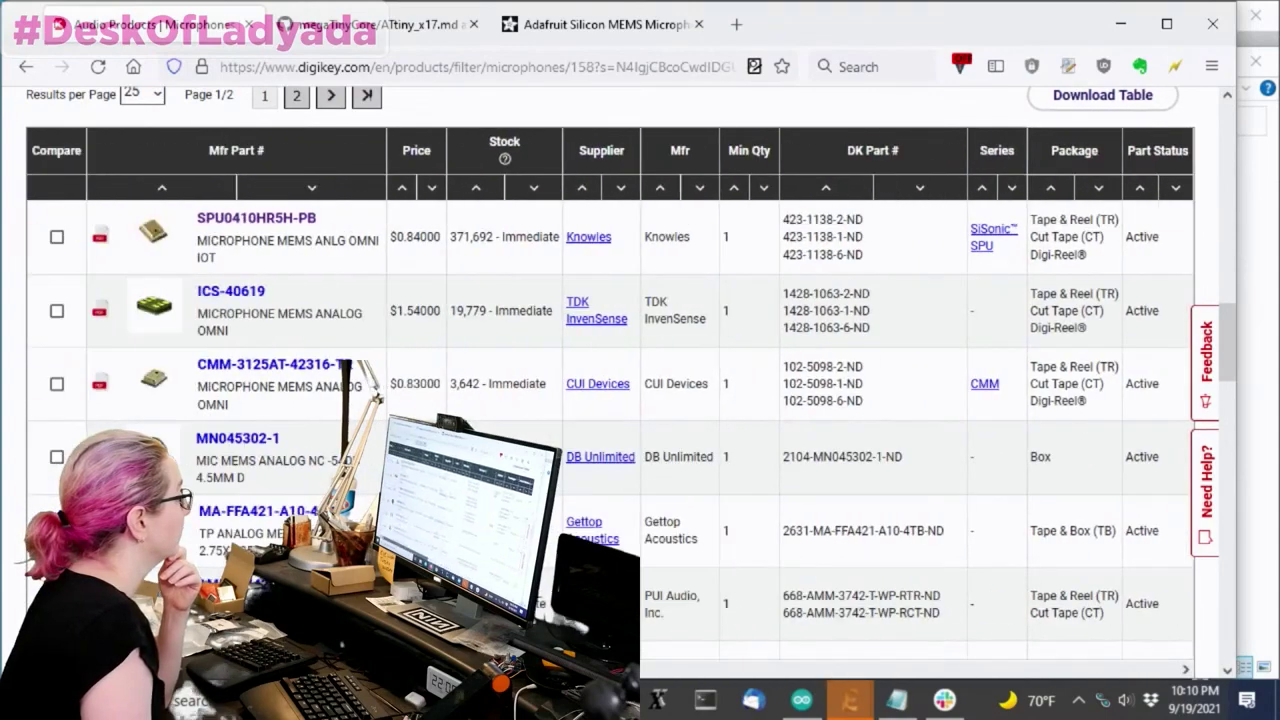
scroll(660, 560, down, 1)
scroll(660, 560, up, 1)
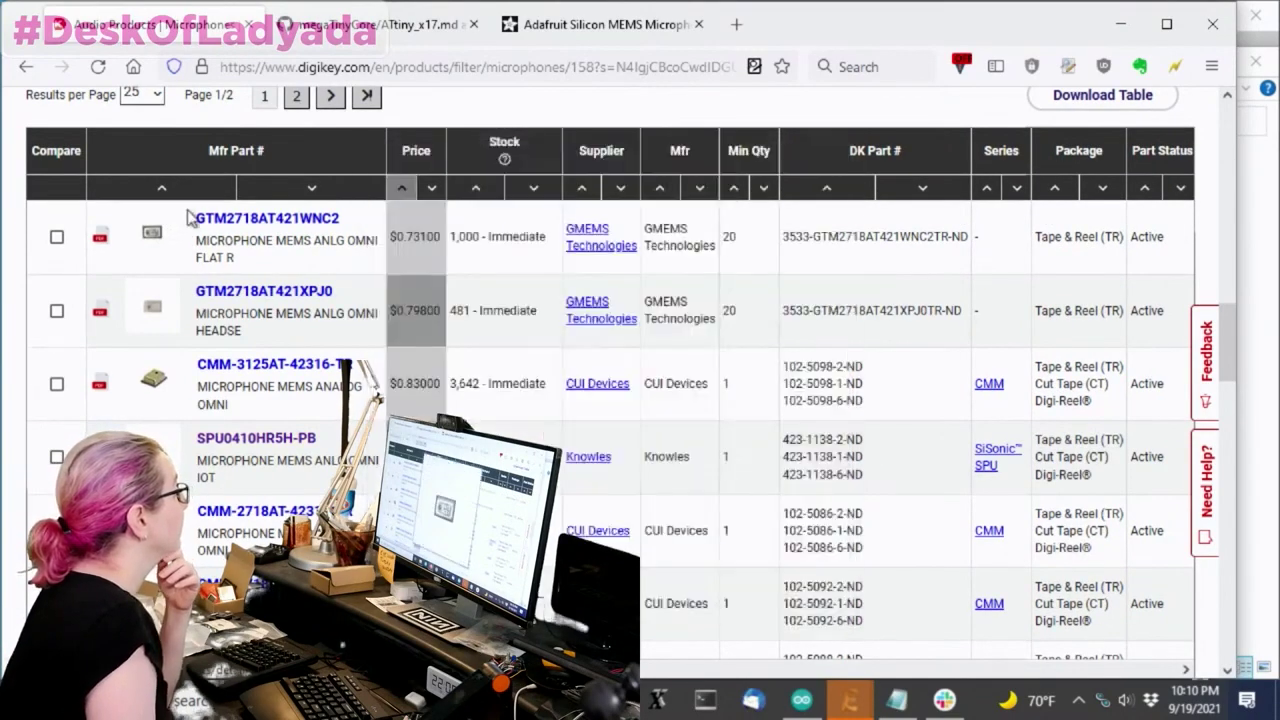
- Exclude marketplace products from the price-sorted microphone results
scroll(847, 290, up, 3)
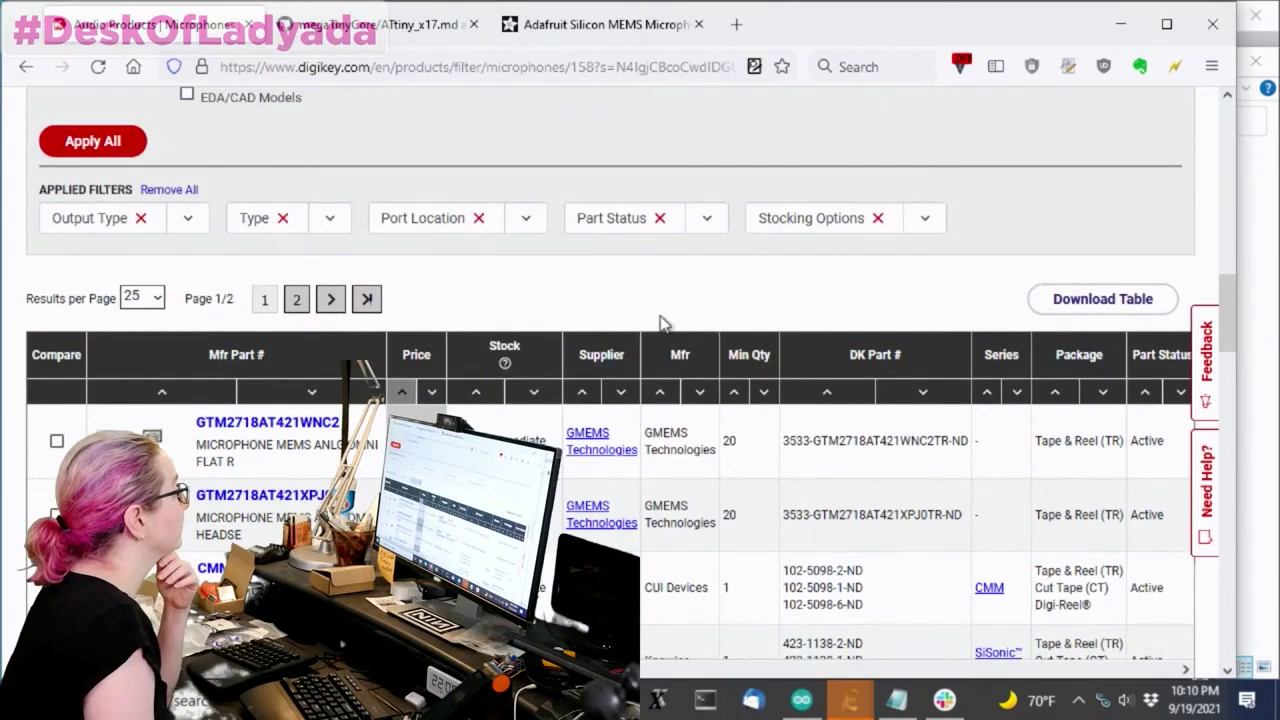
scroll(660, 322, up, 2)
click(464, 152)
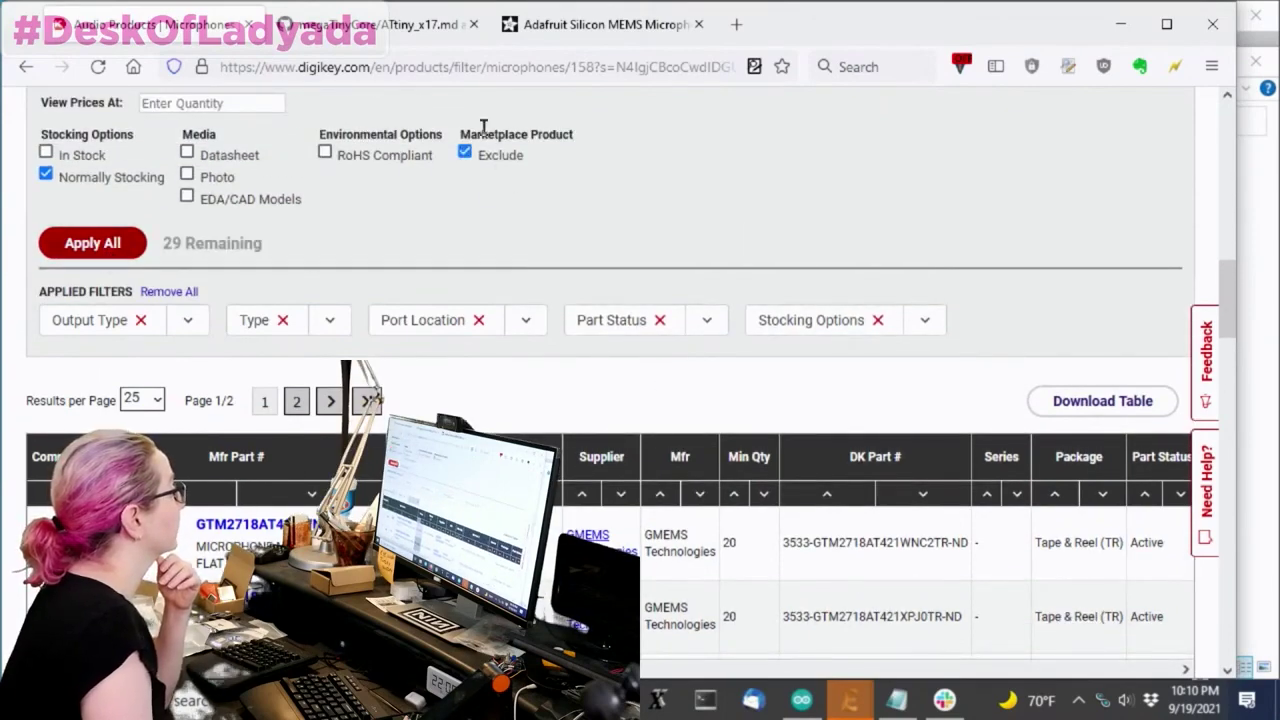
scroll(826, 249, down, 5)
scroll(632, 258, up, 2)
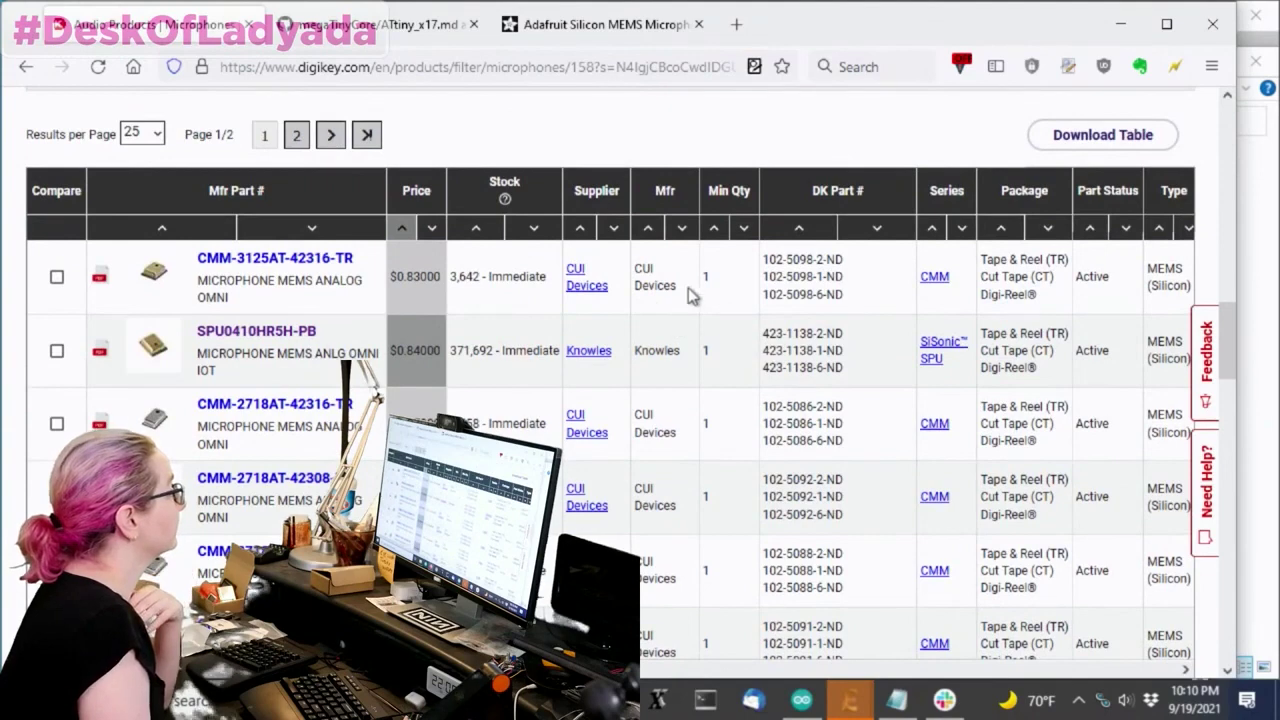
mouse_move(155, 274)
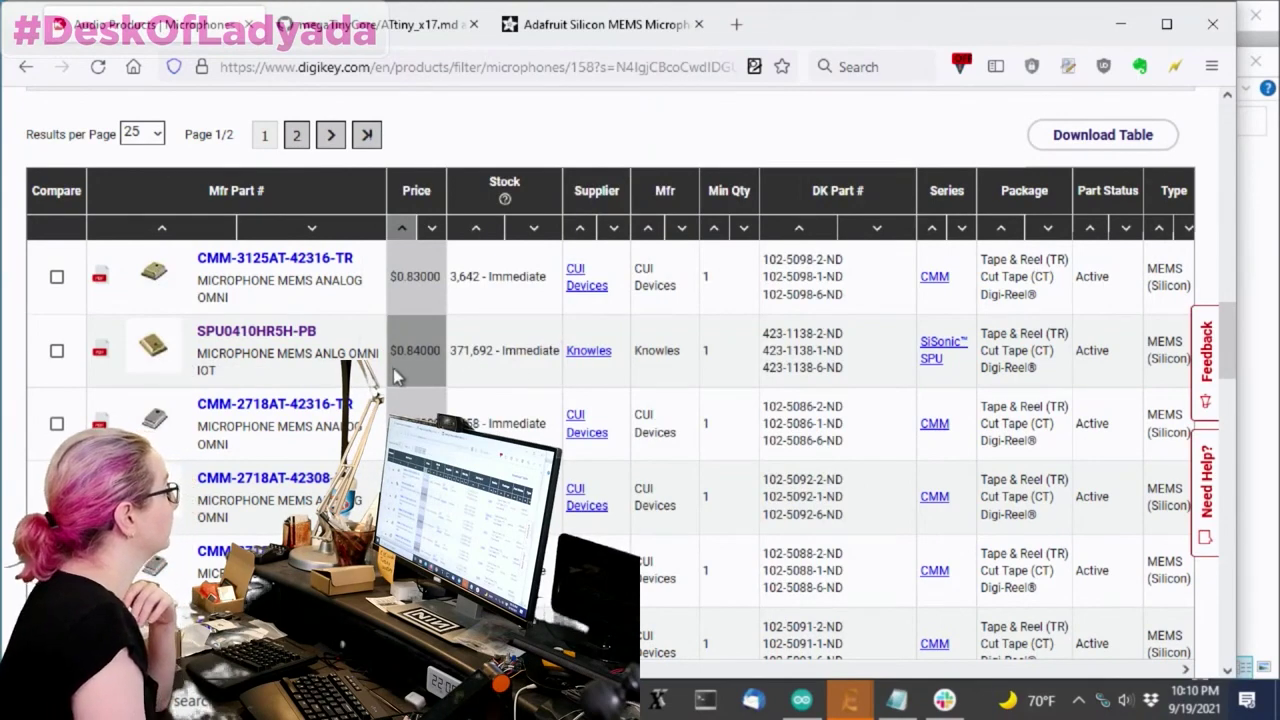
- Highlight the SPU0410HR5H-PB stock quantity and scroll through the remaining results
drag(450, 352, 577, 362)
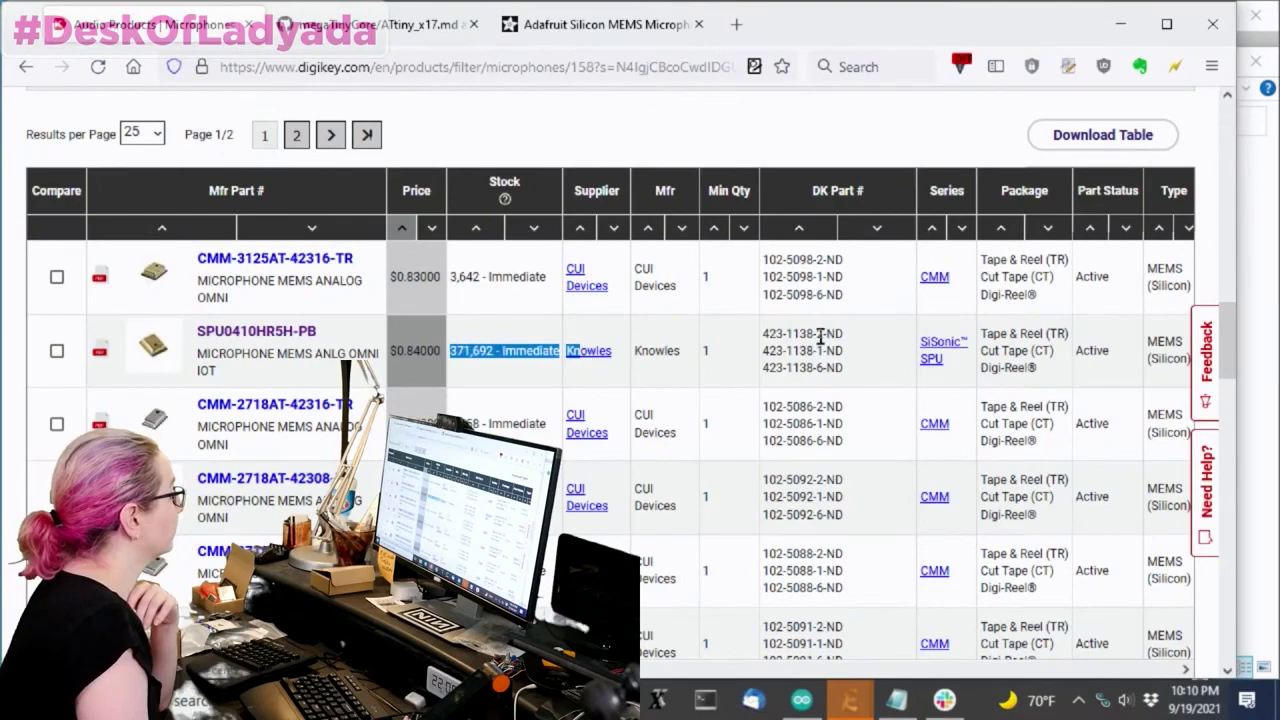
scroll(818, 339, down, 8)
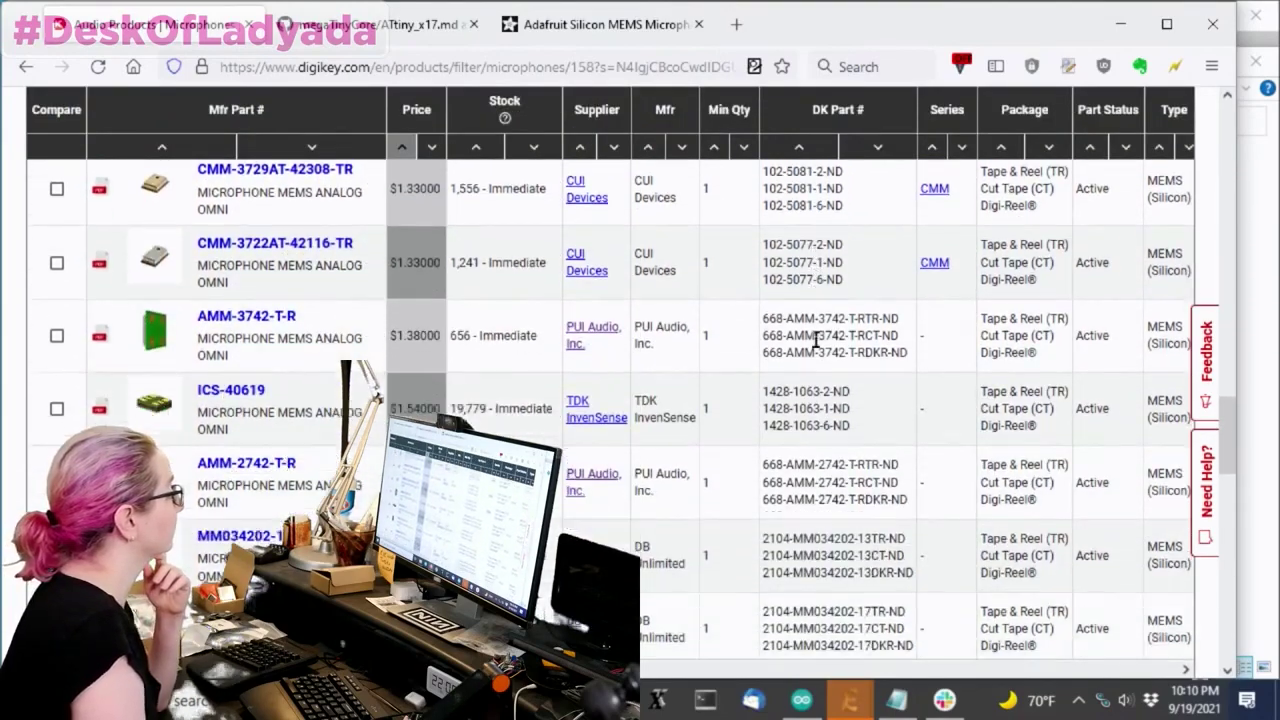
scroll(815, 339, down, 8)
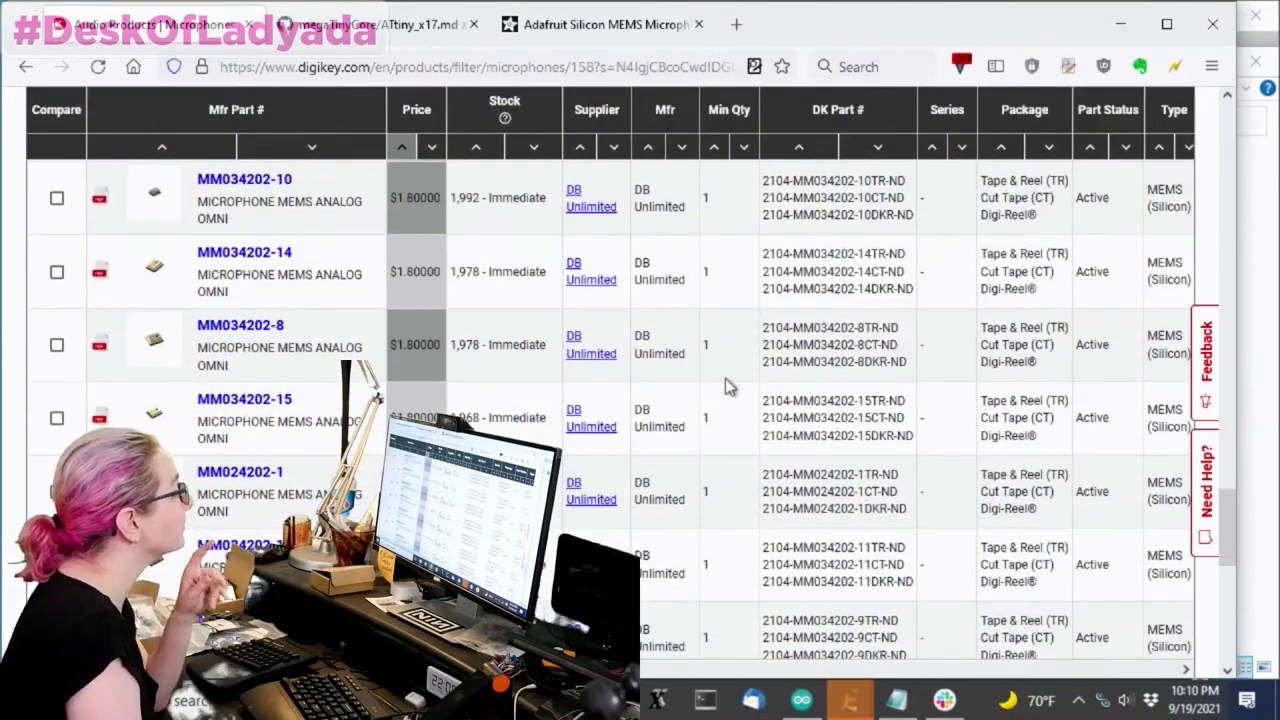
scroll(730, 388, down, 3)
scroll(730, 388, up, 10)
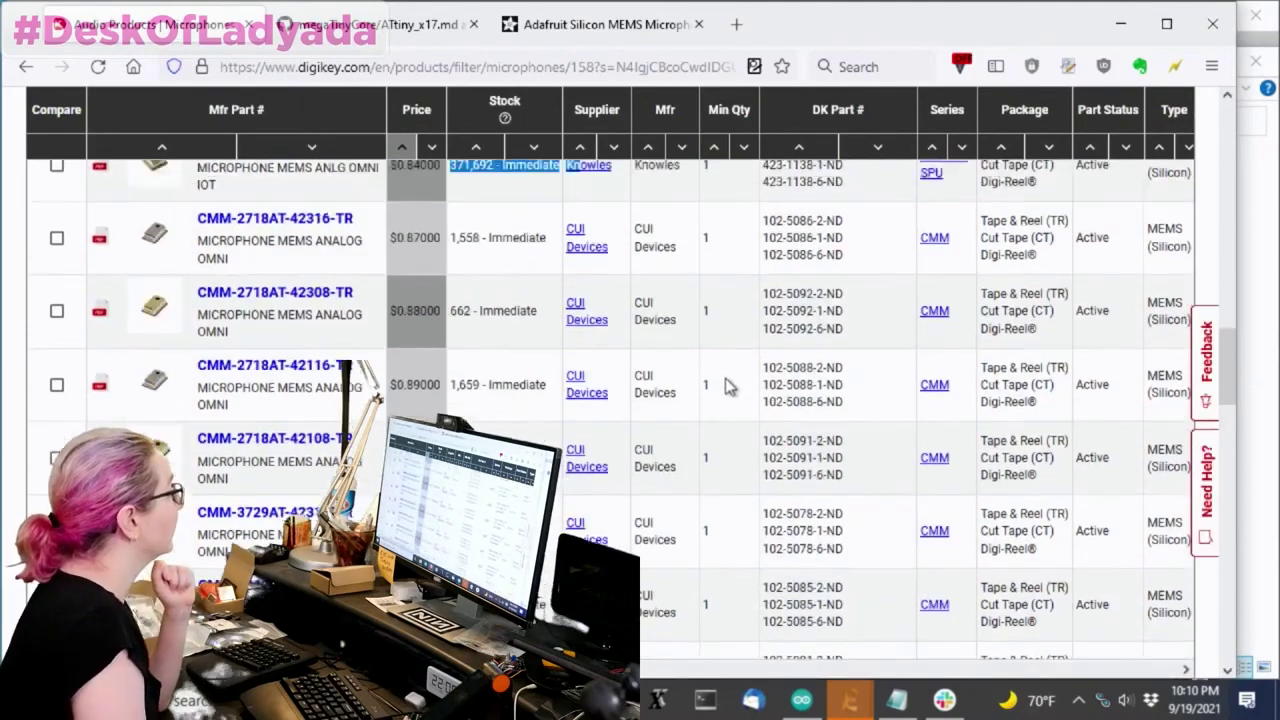
scroll(728, 388, up, 3)
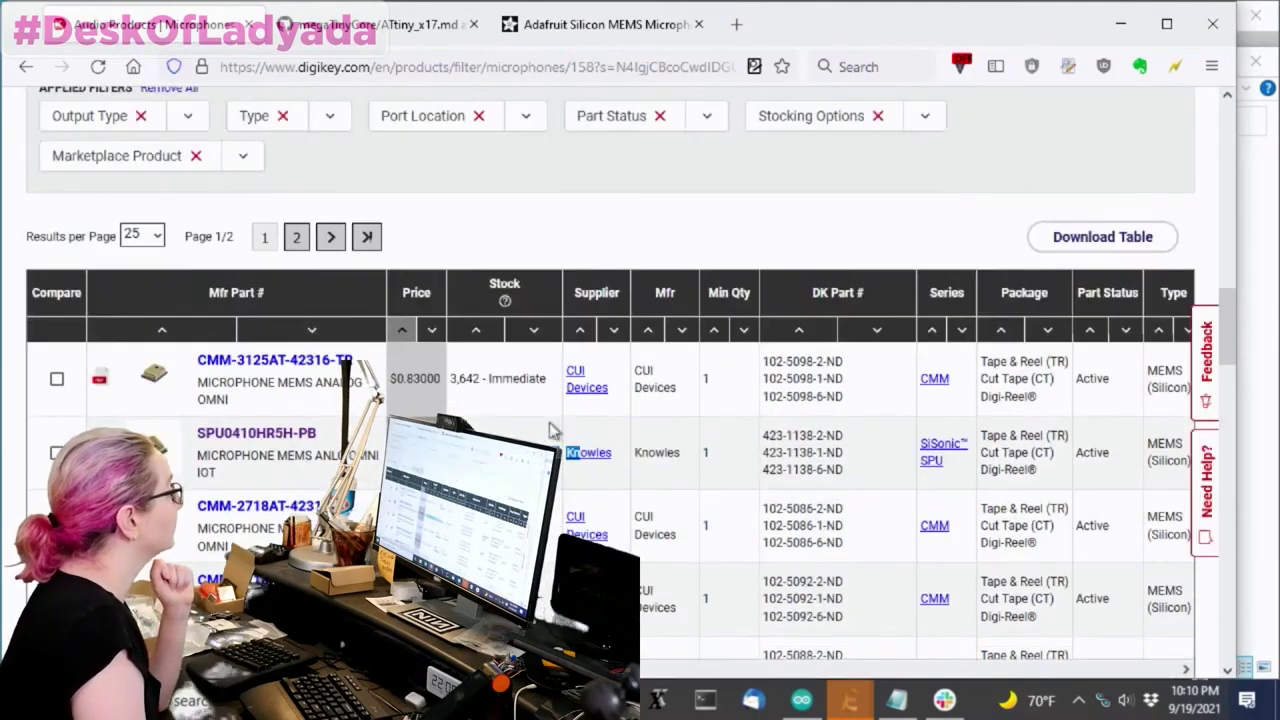
click(256, 436)
scroll(758, 330, down, 1)
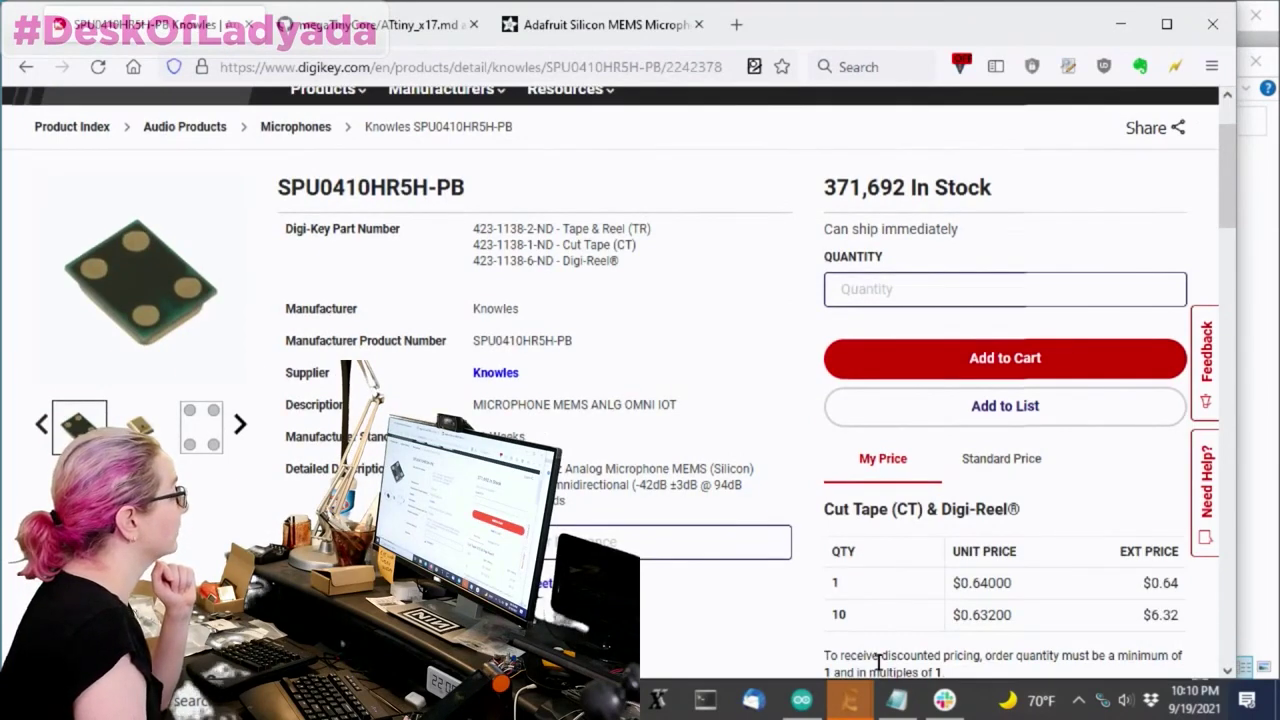
mouse_move(840, 710)
click(1128, 618)
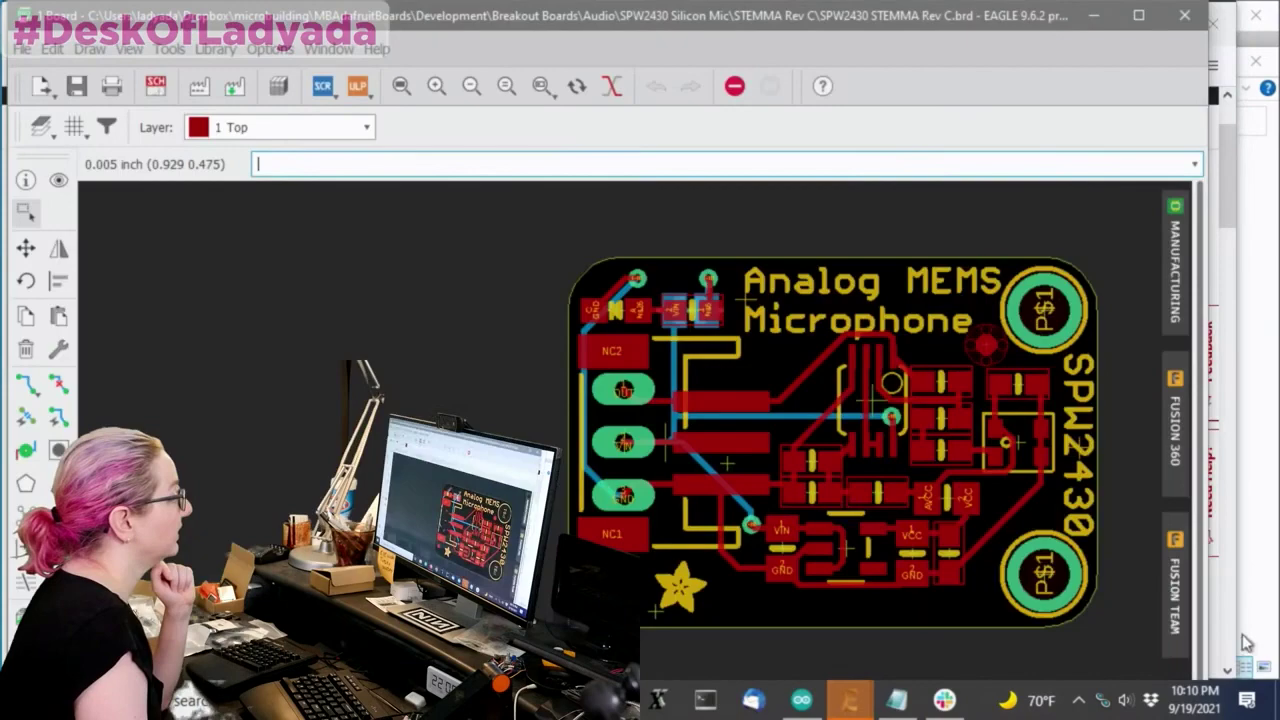
scroll(1070, 432, up, 3)
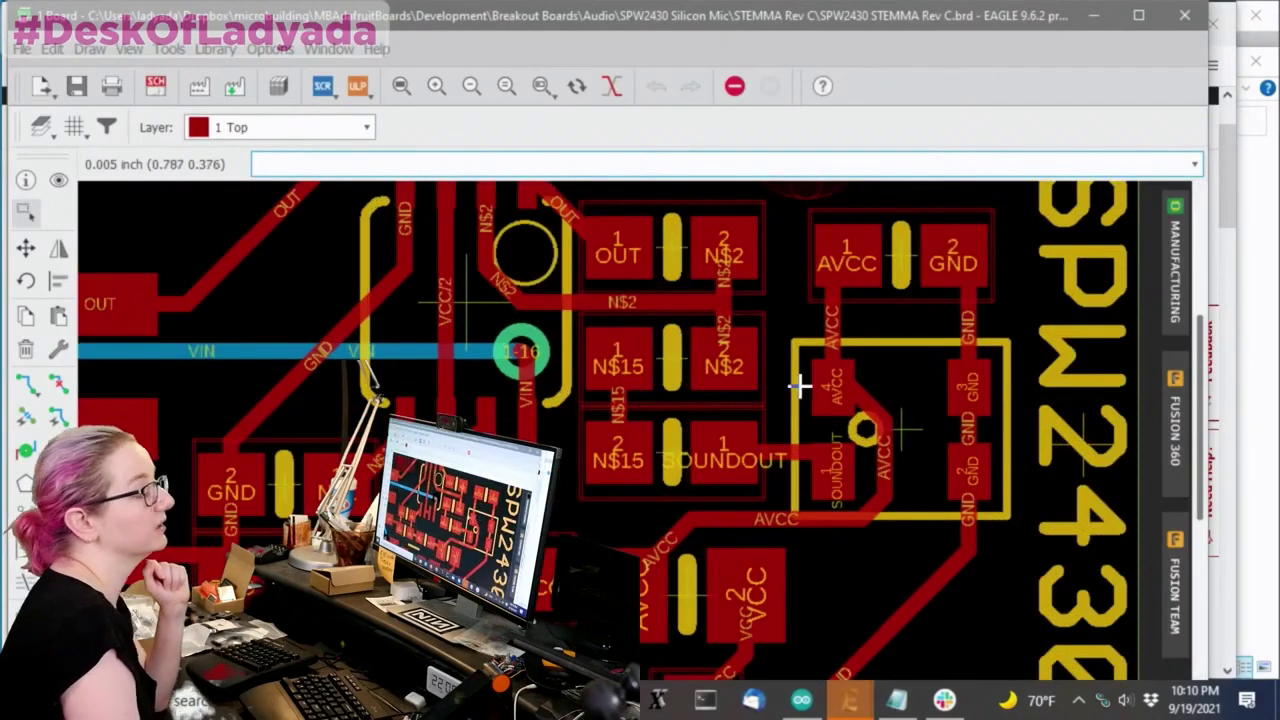
click(1099, 18)
- Copy the SPU0410HR5H-PB page address and load it in a new tab
scroll(180, 355, down, 2)
scroll(170, 365, up, 2)
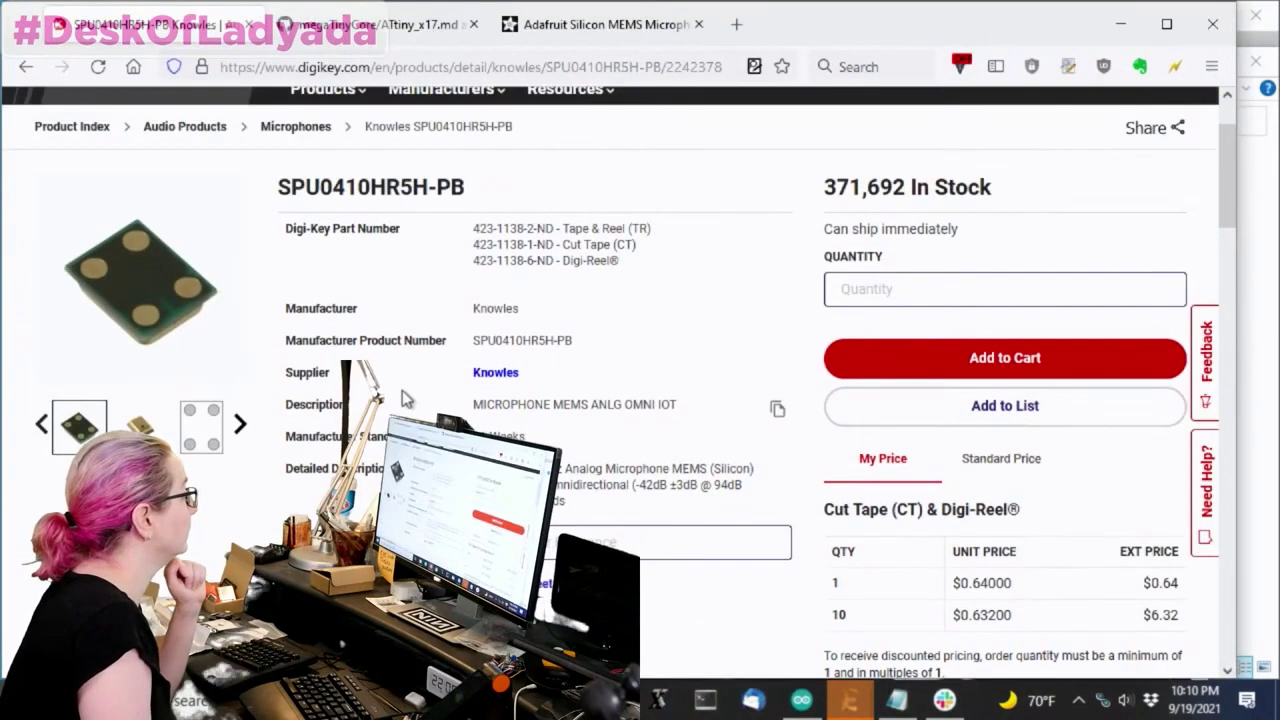
scroll(504, 398, down, 4)
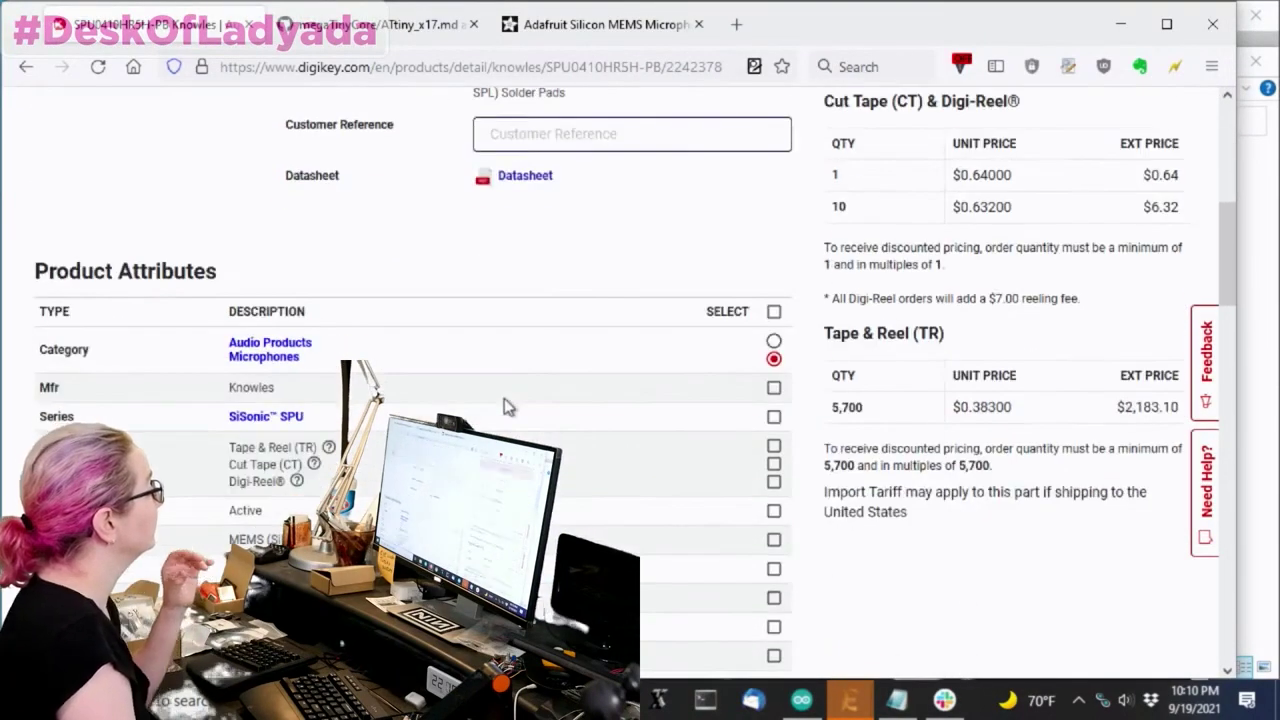
scroll(504, 398, down, 3)
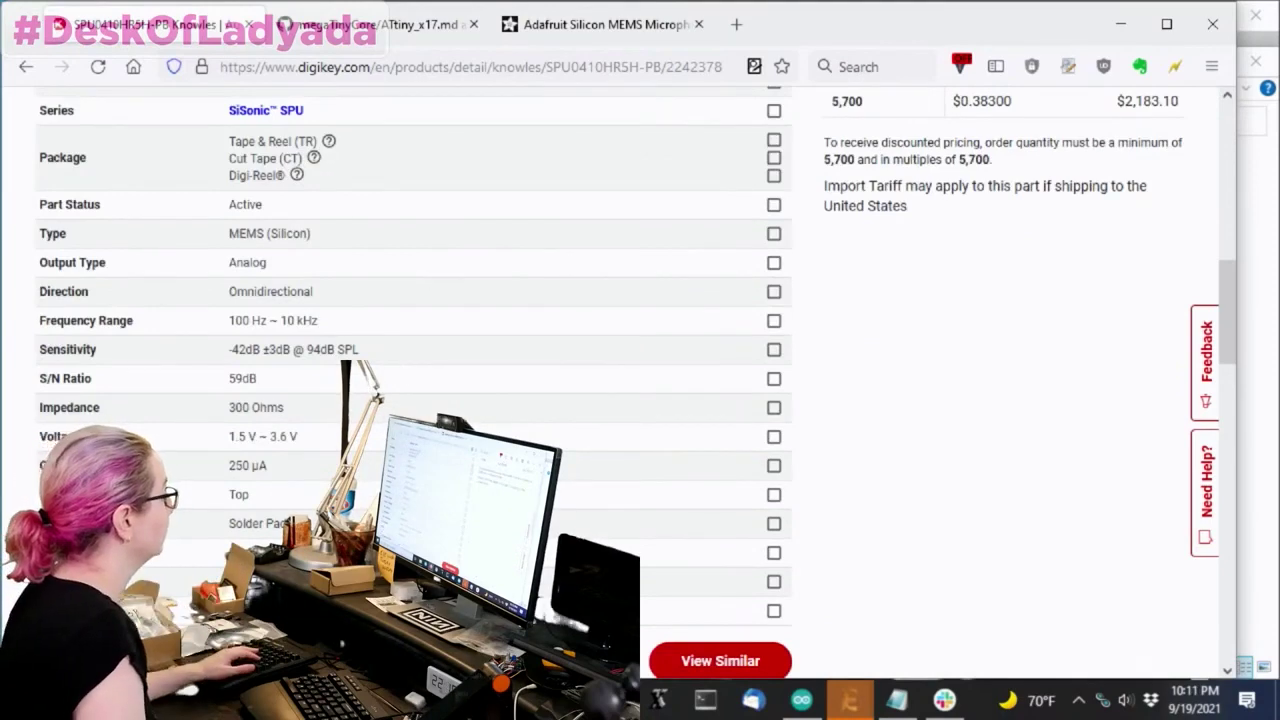
click(260, 66)
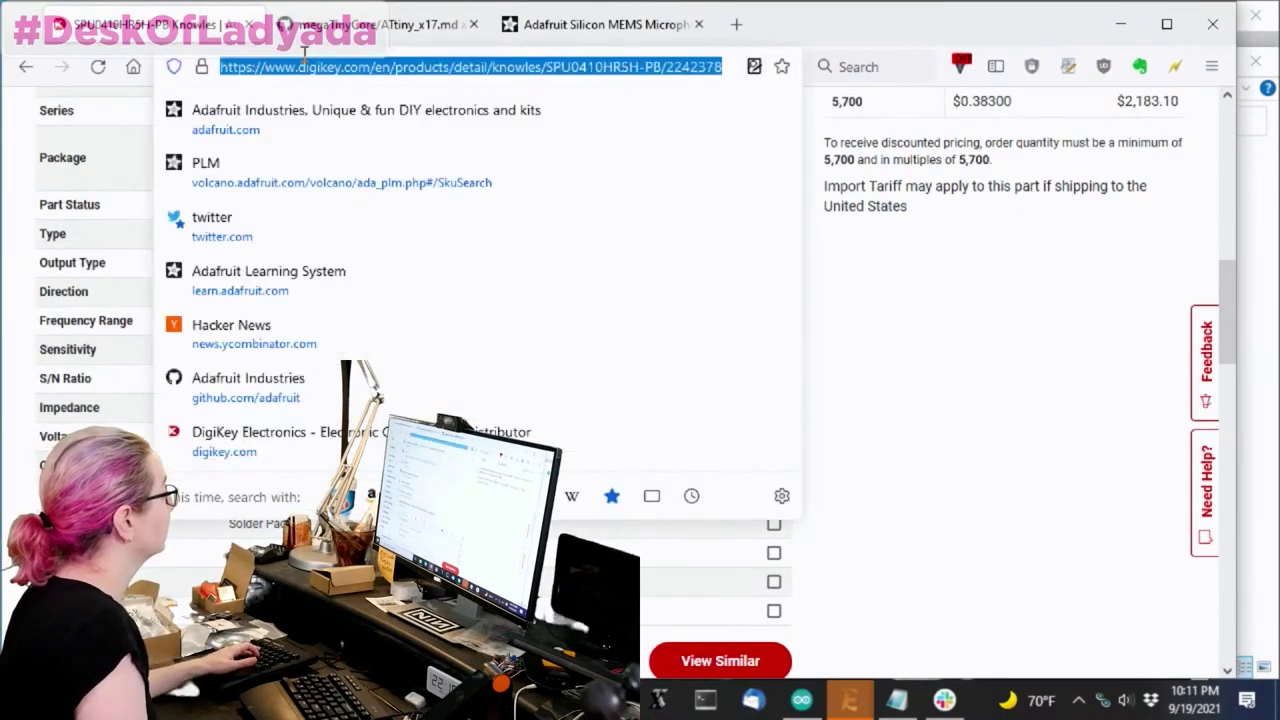
click(370, 24)
key(ctrl+t)
text(https://www.digikey.com/en/products/detail/knowles/SPU0410HR5H-PB/2242578)
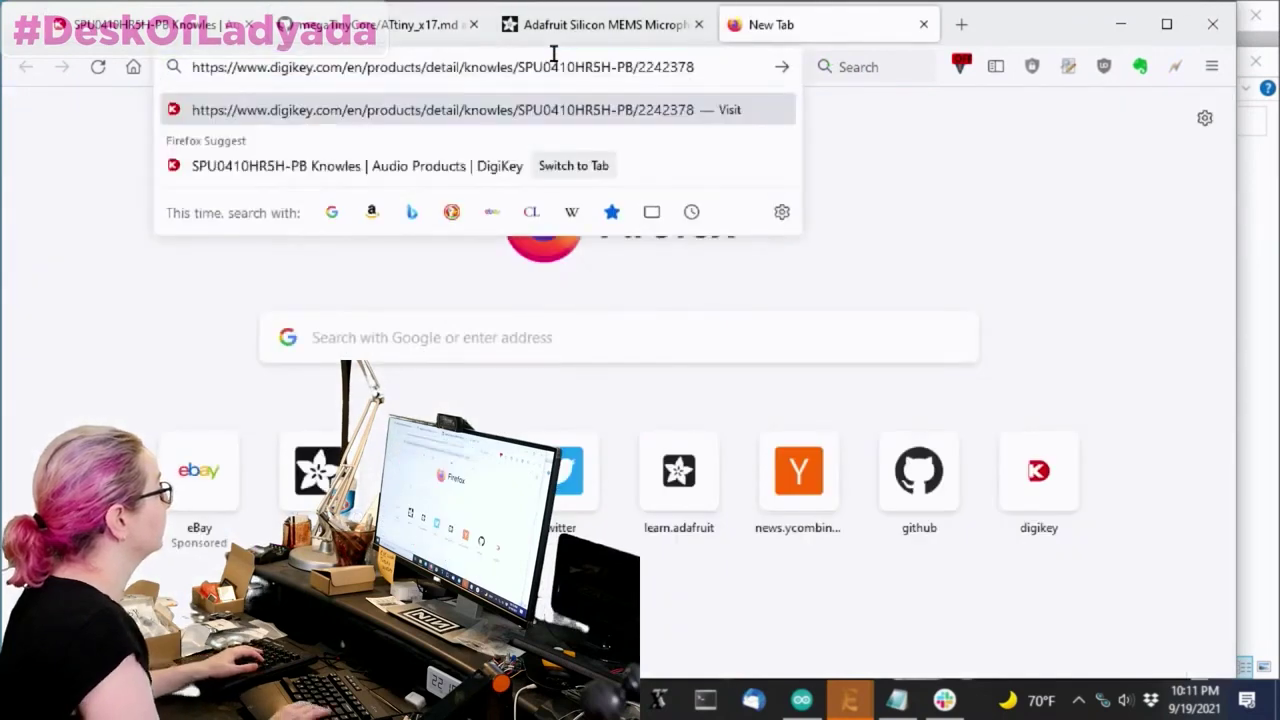
key(Up)
key(Return)
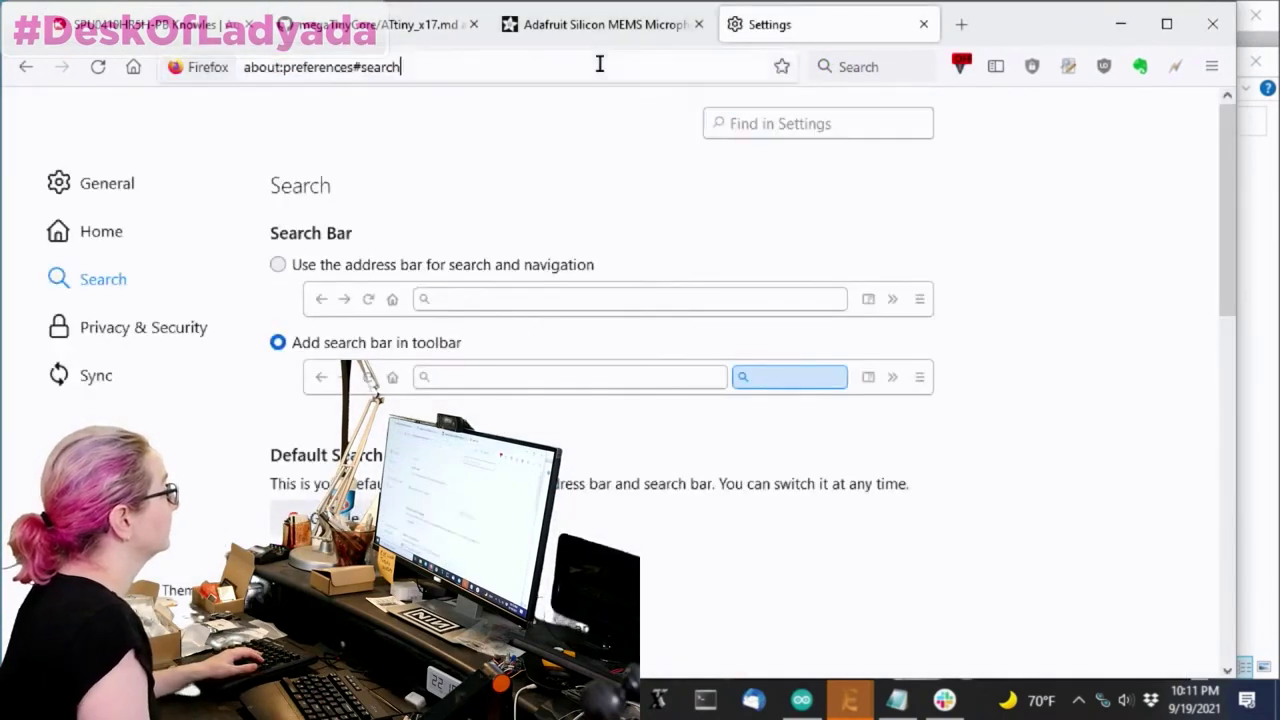
click(600, 63)
text(https://www.digikey.com/en/products/detail/knowles/SPU0410HR5H-PB/2242378)
key(Return)
- Copy 'SPW2430' from the Adafruit product title and return to the Digi-Key tab
click(605, 30)
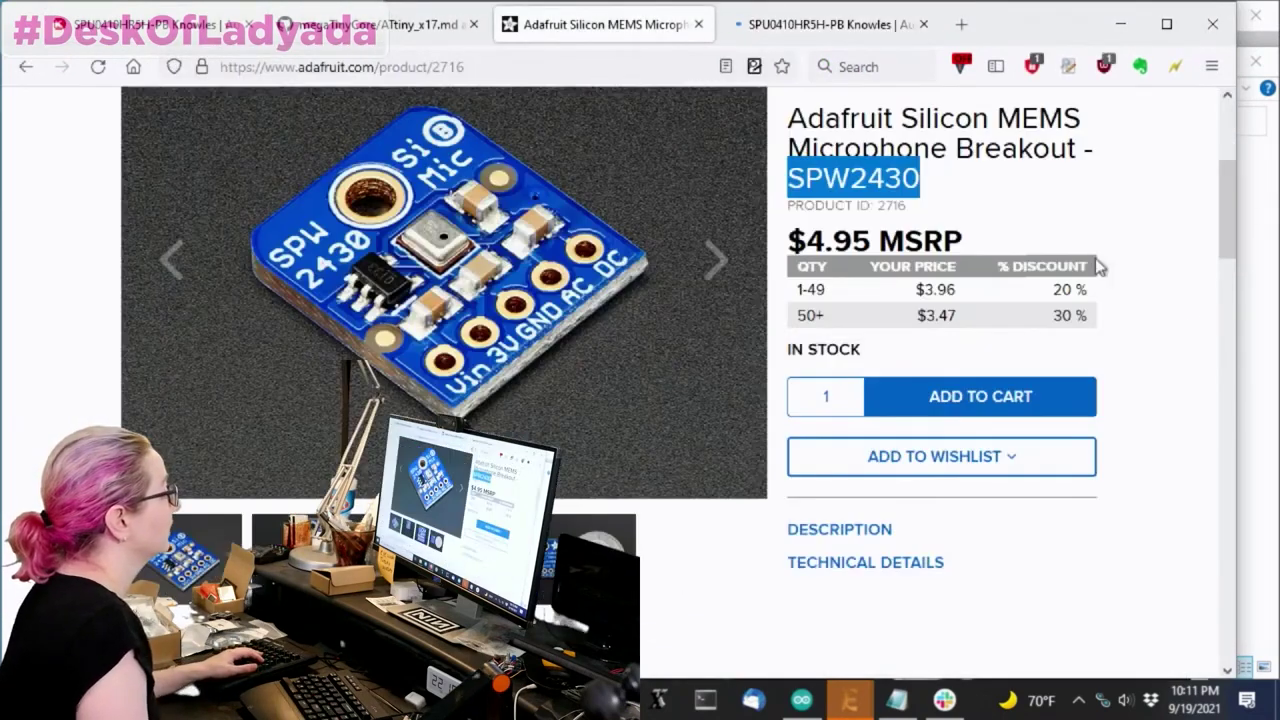
click(944, 173)
drag(944, 173, 787, 178)
key(ctrl+c)
key(ctrl+Tab)
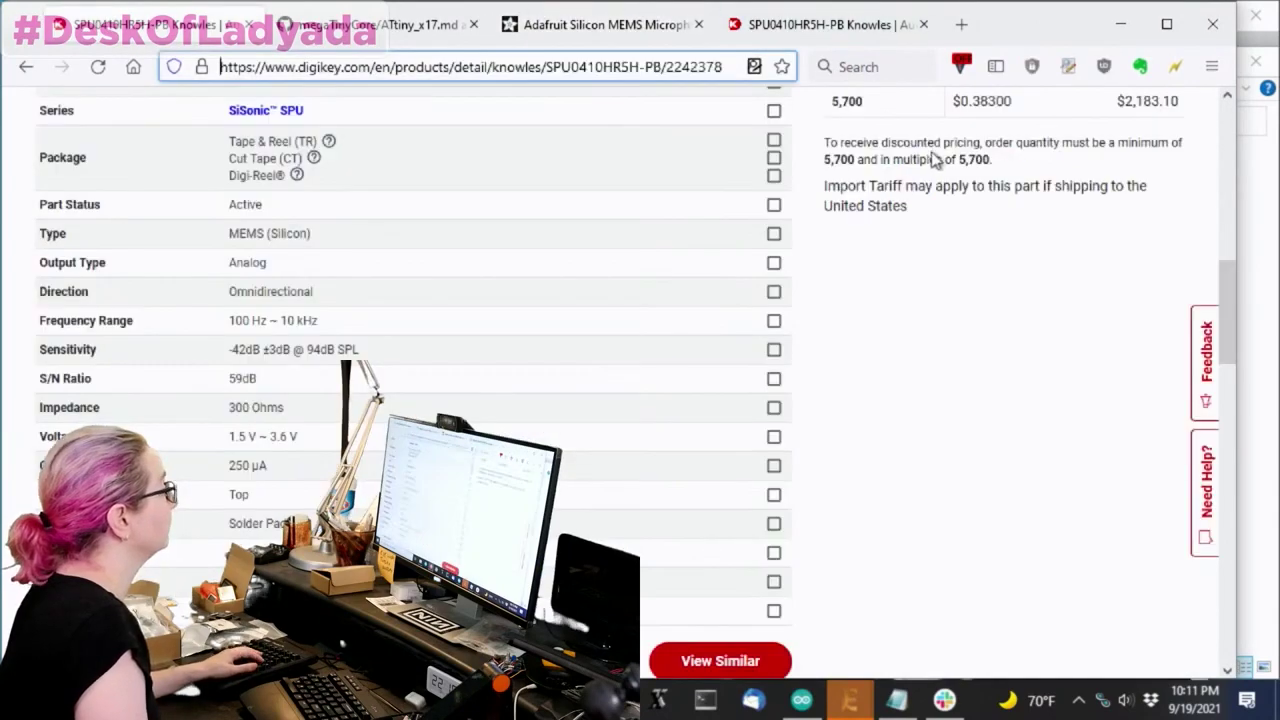
- Search Digi-Key for SPW2430 and open its Microphones result
click(951, 380)
key(ctrl+v)
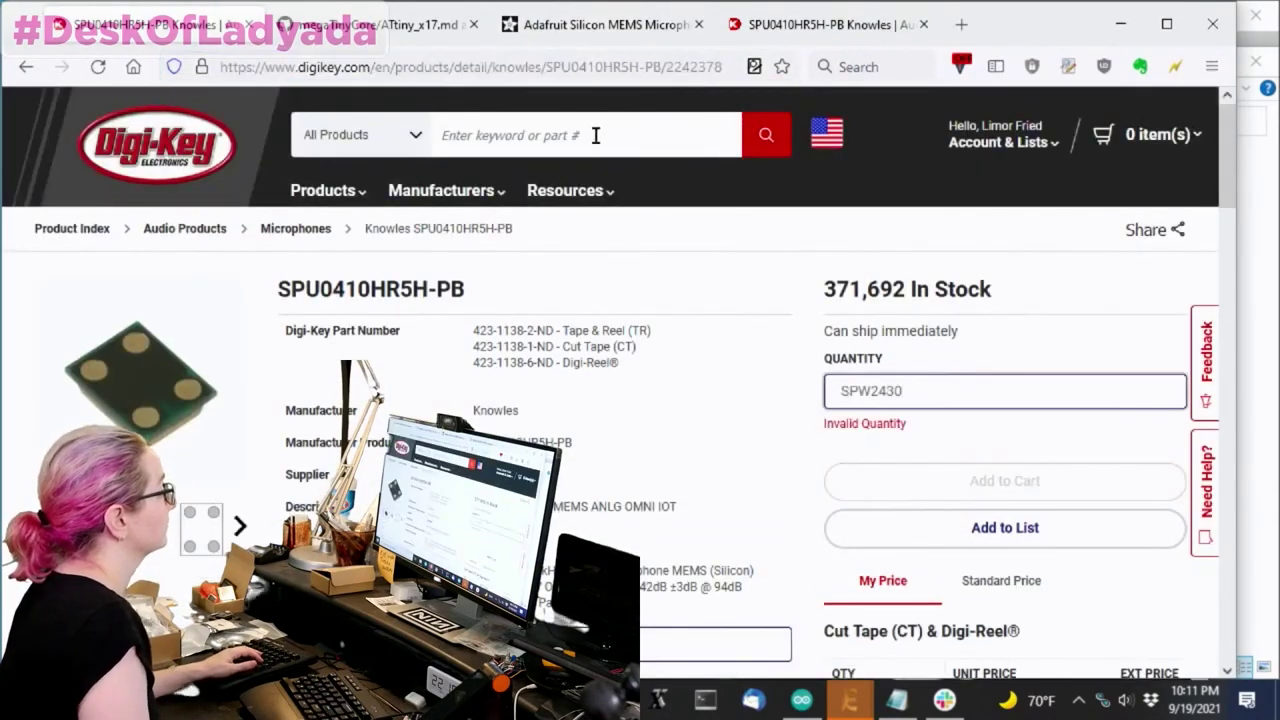
click(580, 130)
key(ctrl+v)
key(Return)
scroll(531, 371, down, 3)
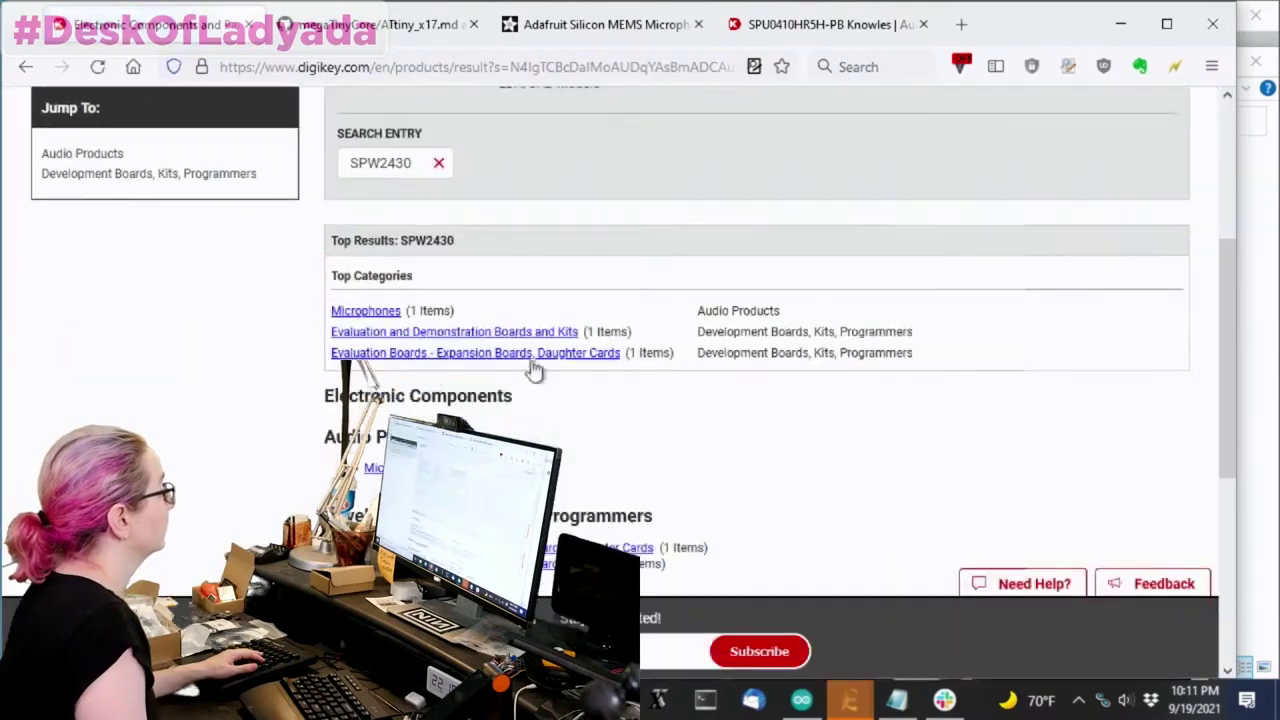
click(366, 307)
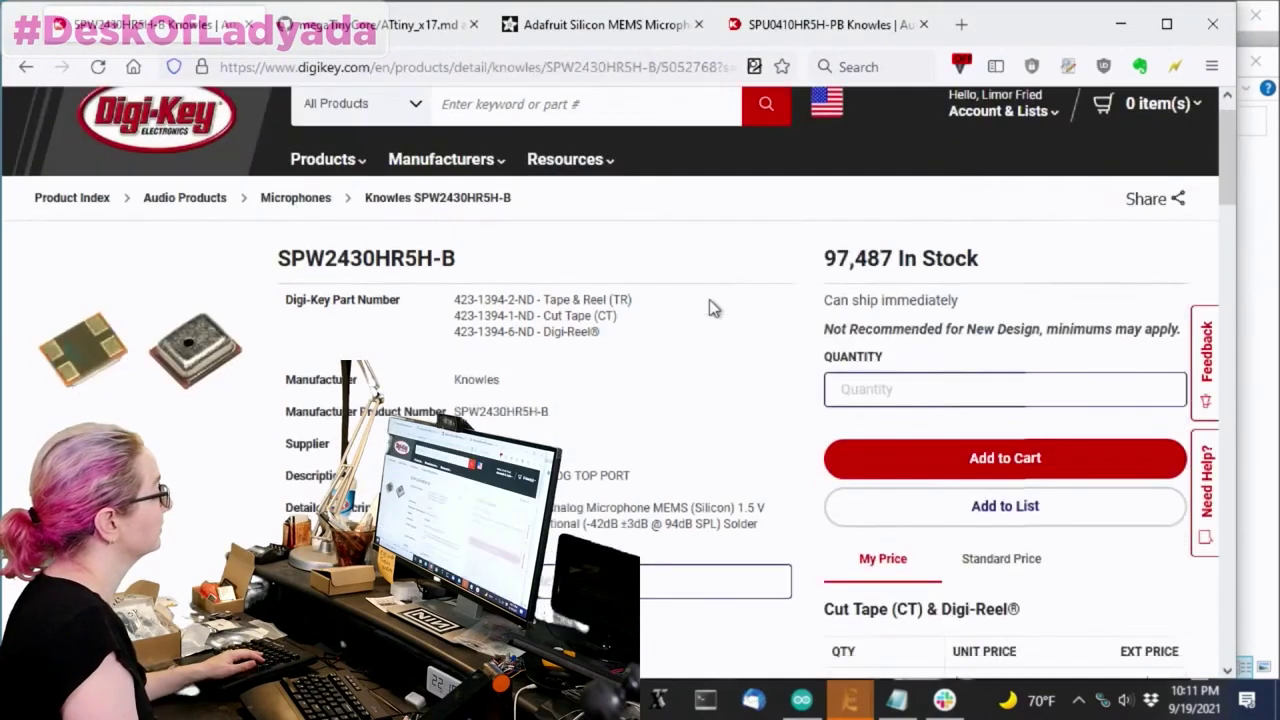
- Highlight the sizes: 3.10mm x 2.50mm for SPW2430HR5H-B and 3.76mm x 2.95mm for SPU0410HR5H-PB
scroll(709, 309, down, 10)
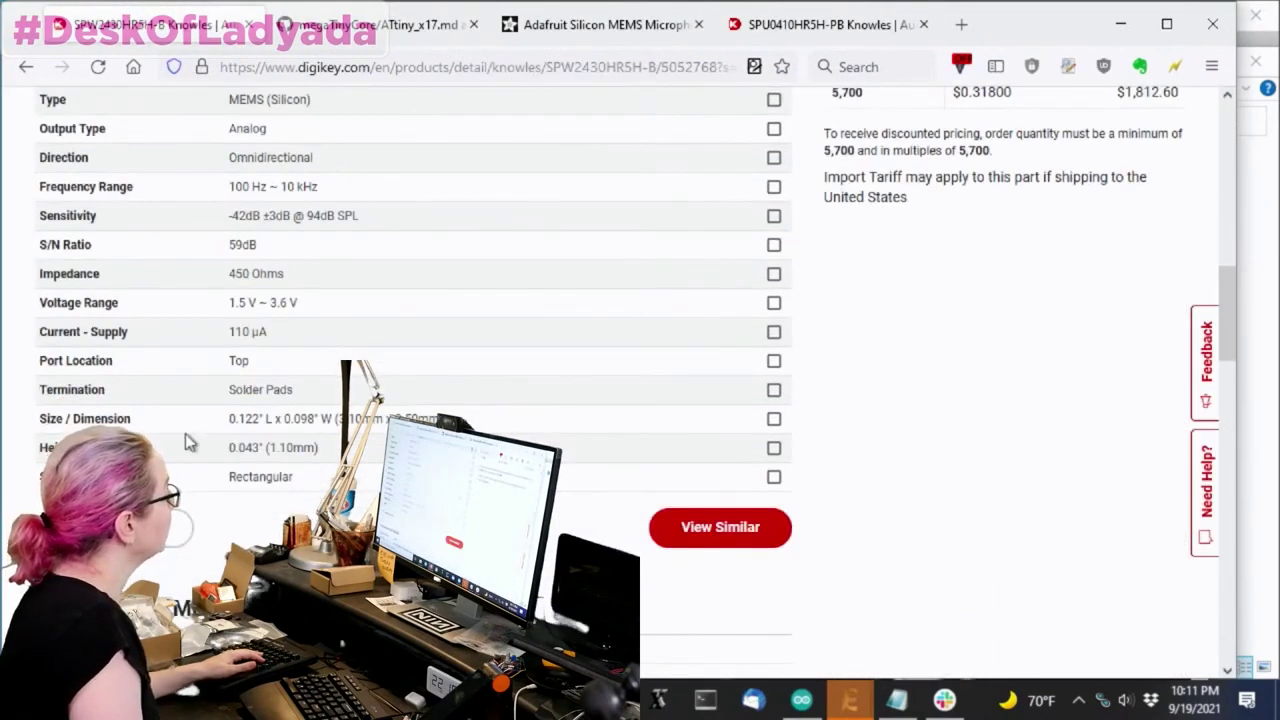
drag(332, 418, 437, 418)
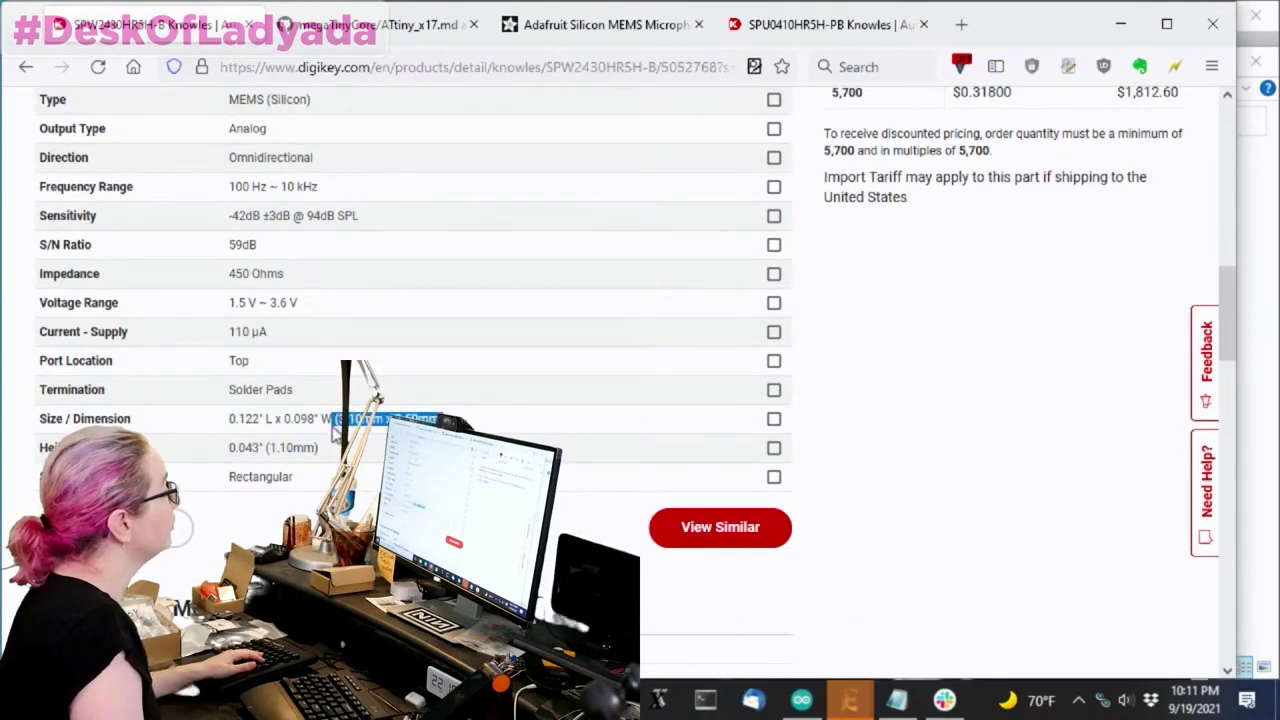
click(787, 28)
scroll(757, 251, down, 10)
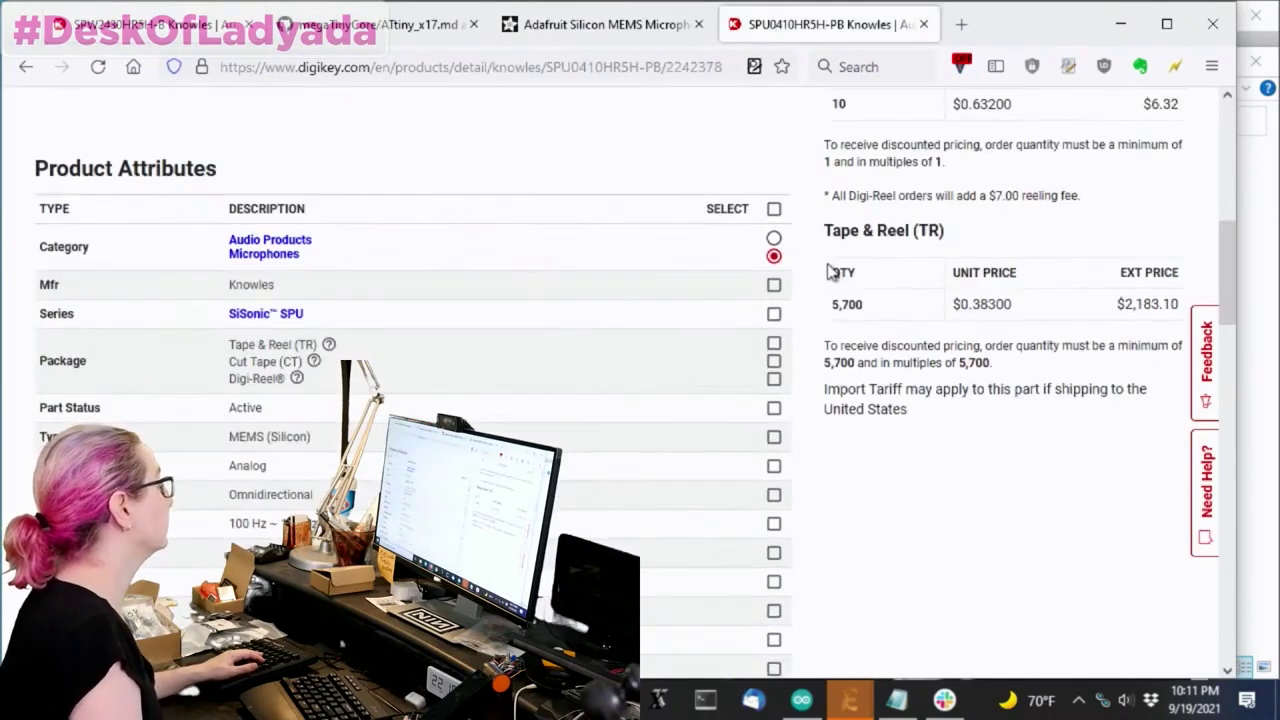
scroll(840, 266, up, 1)
drag(370, 254, 334, 256)
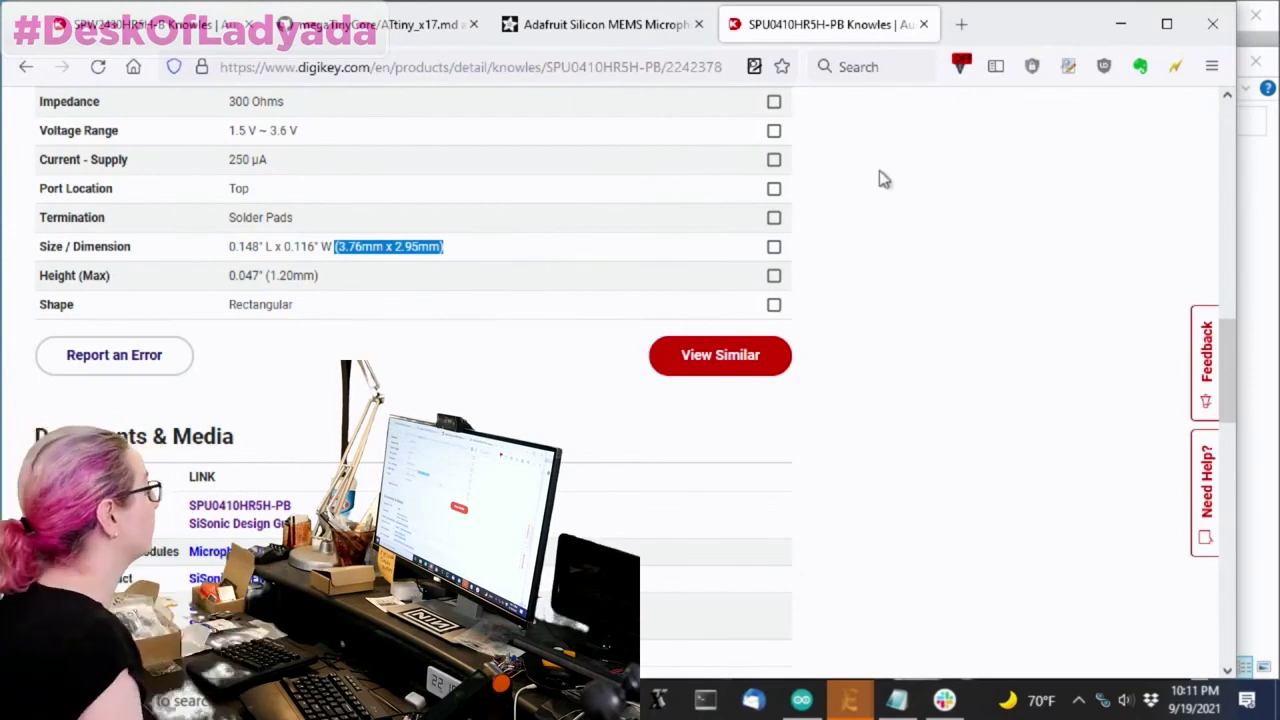
scroll(934, 326, up, 5)
scroll(700, 180, up, 5)
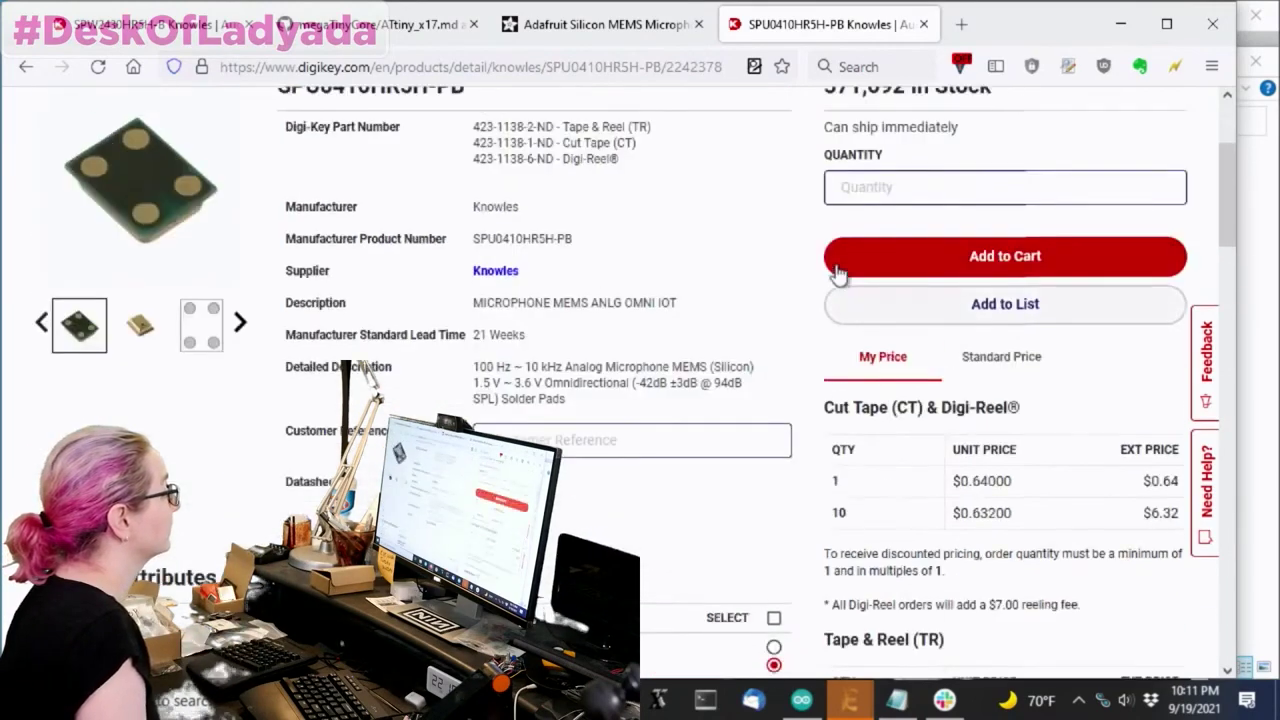
- Navigate back three pages to the filtered microphones list
click(26, 66)
click(22, 68)
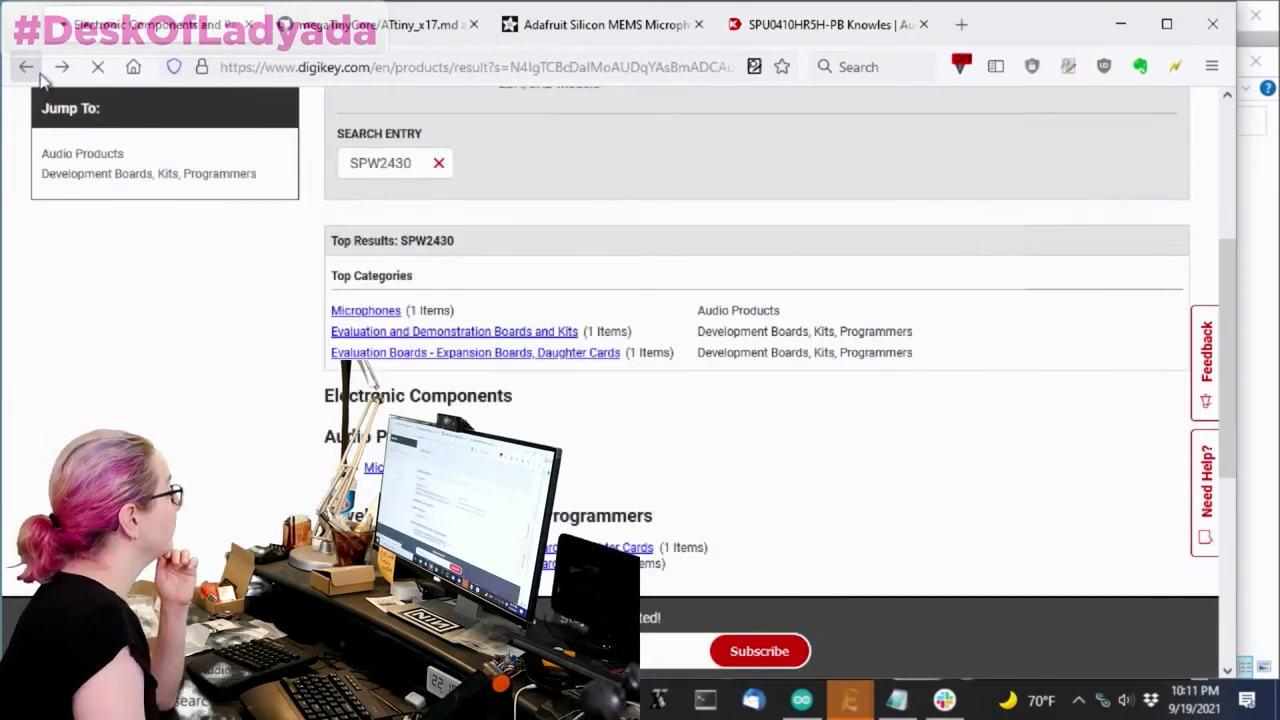
click(30, 68)
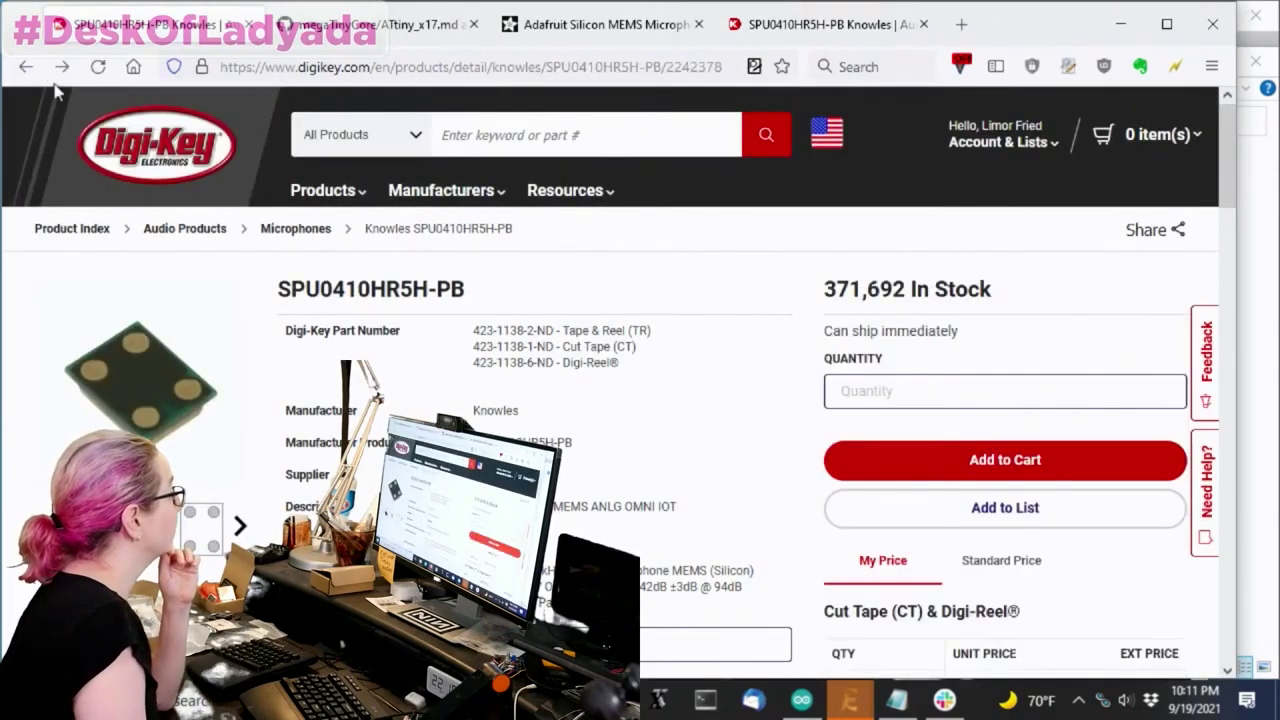
click(26, 70)
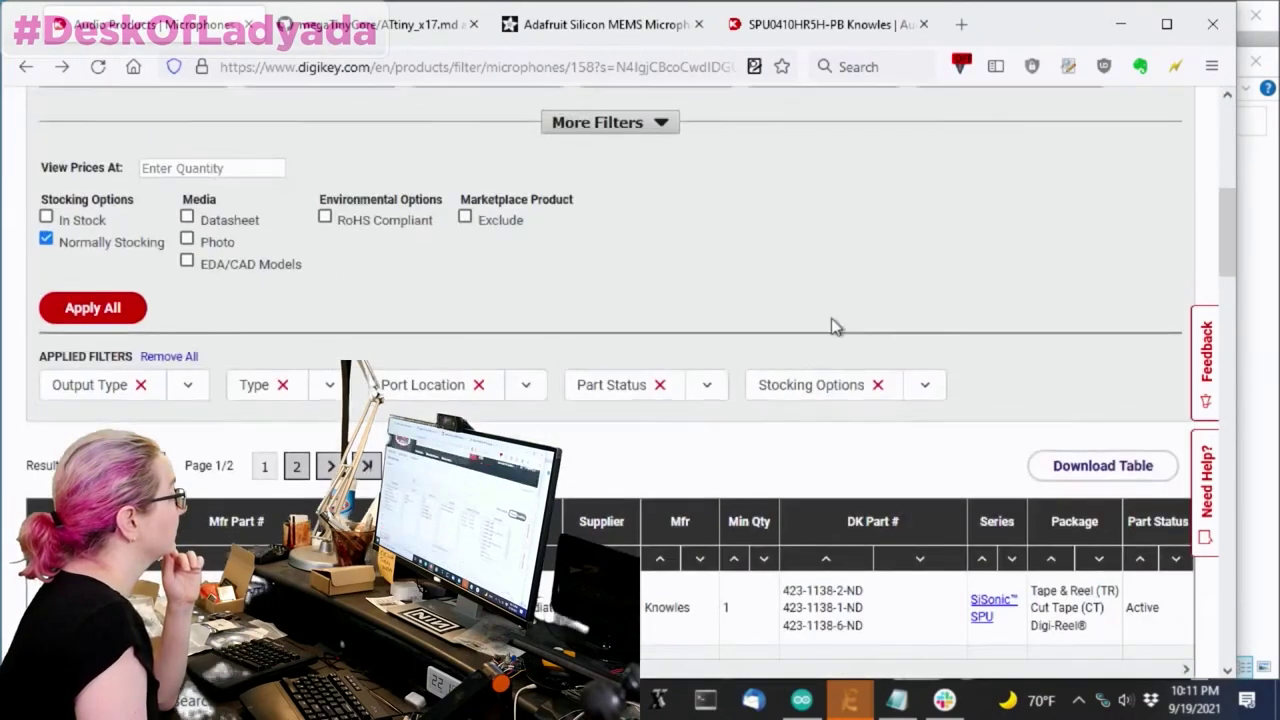
- Remove the Port Location filter and choose the 100 Hz ~ 80 kHz frequency range
click(480, 386)
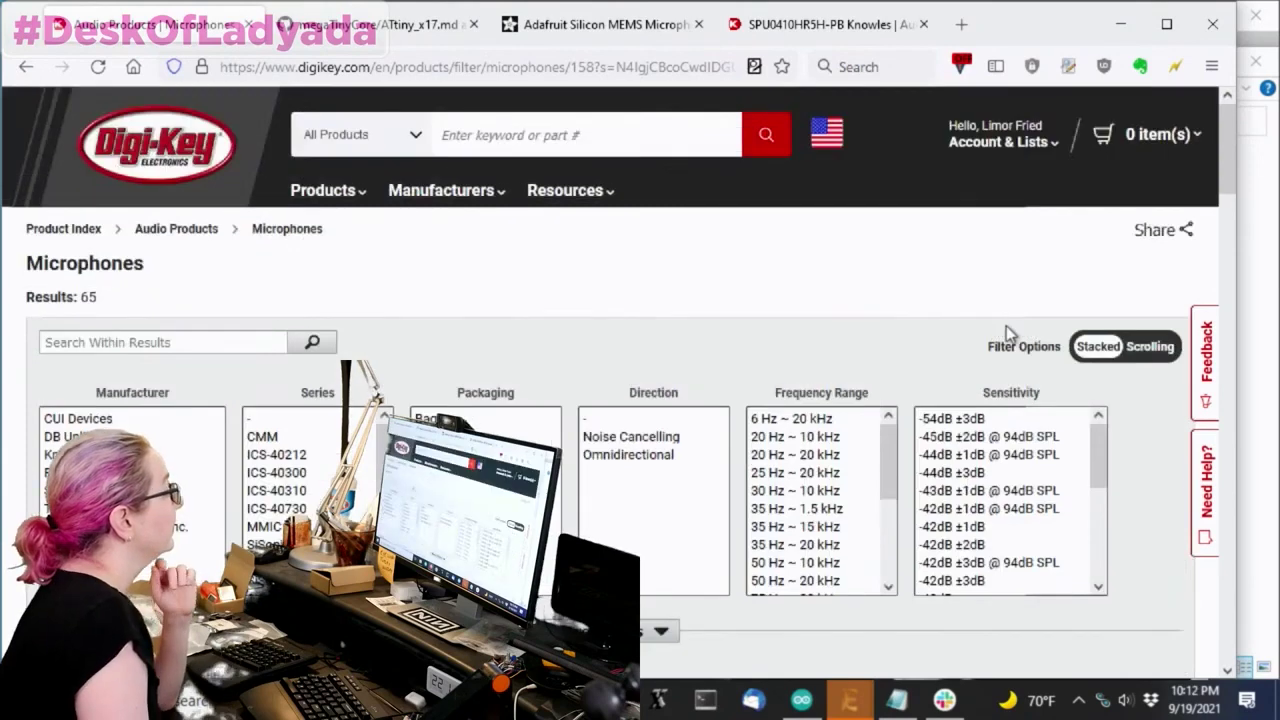
scroll(854, 286, down, 2)
drag(886, 256, 887, 346)
click(845, 346)
- Scroll down the SPU0410LR5H-QB product page to review its specifications
scroll(693, 485, down, 2)
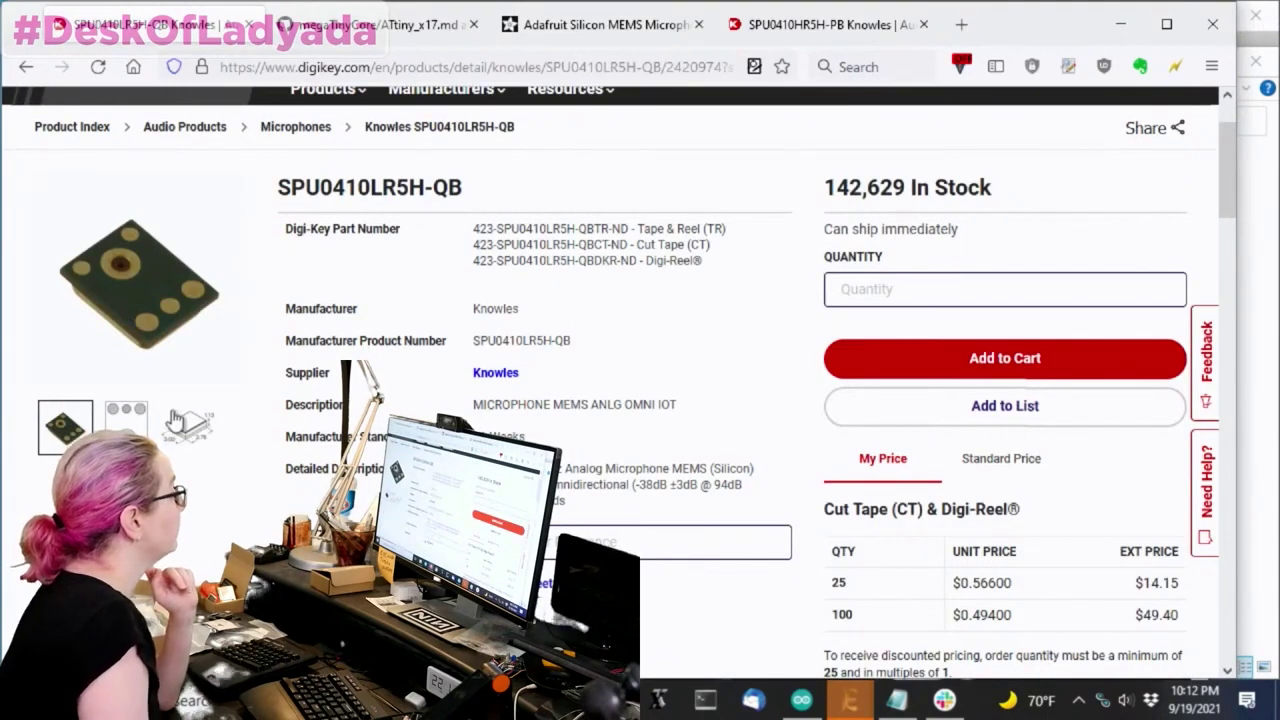
scroll(494, 346, down, 2)
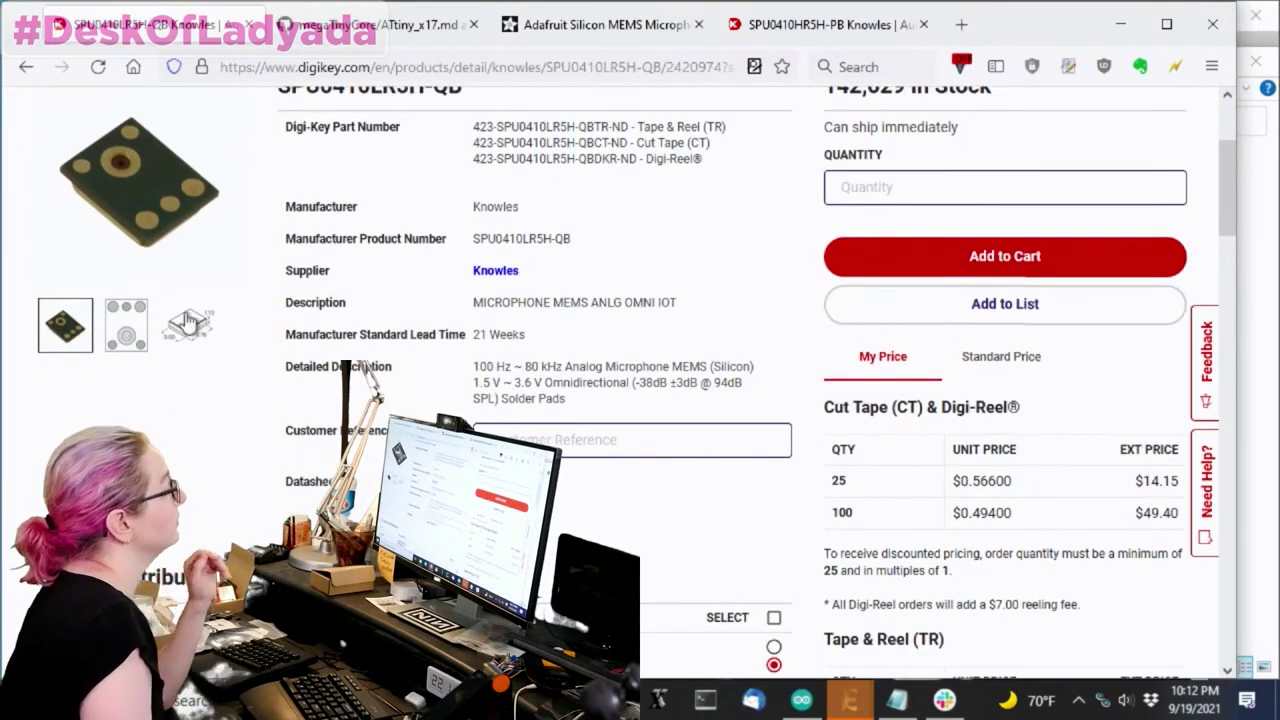